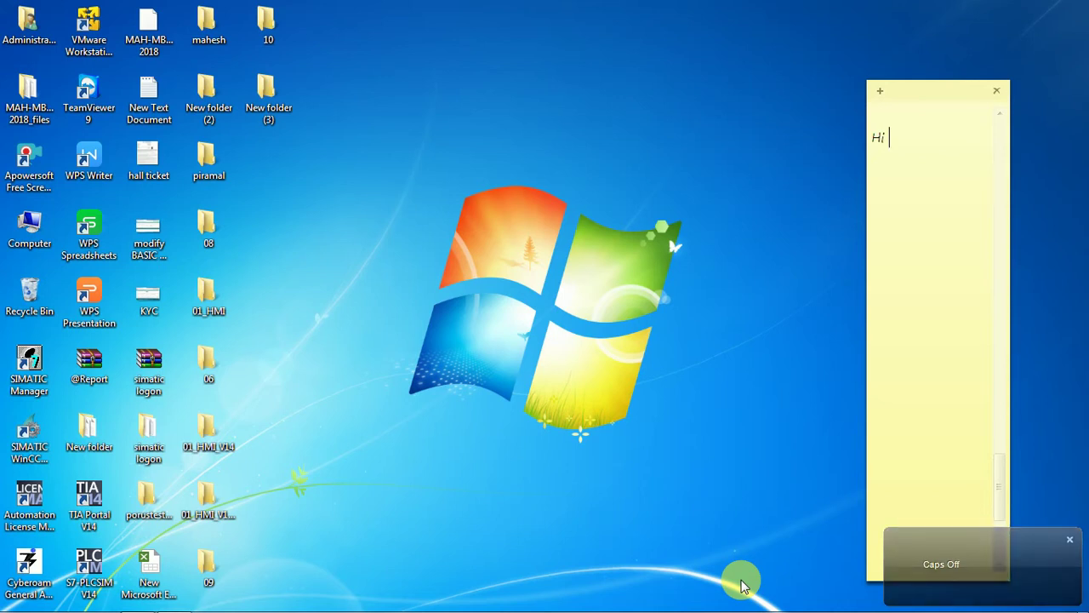
# Step: Write 'Hi friends', 'Today , i am going to show you ..' and 'how to check' as separate paragraphs in the note
pyautogui.write('friends')
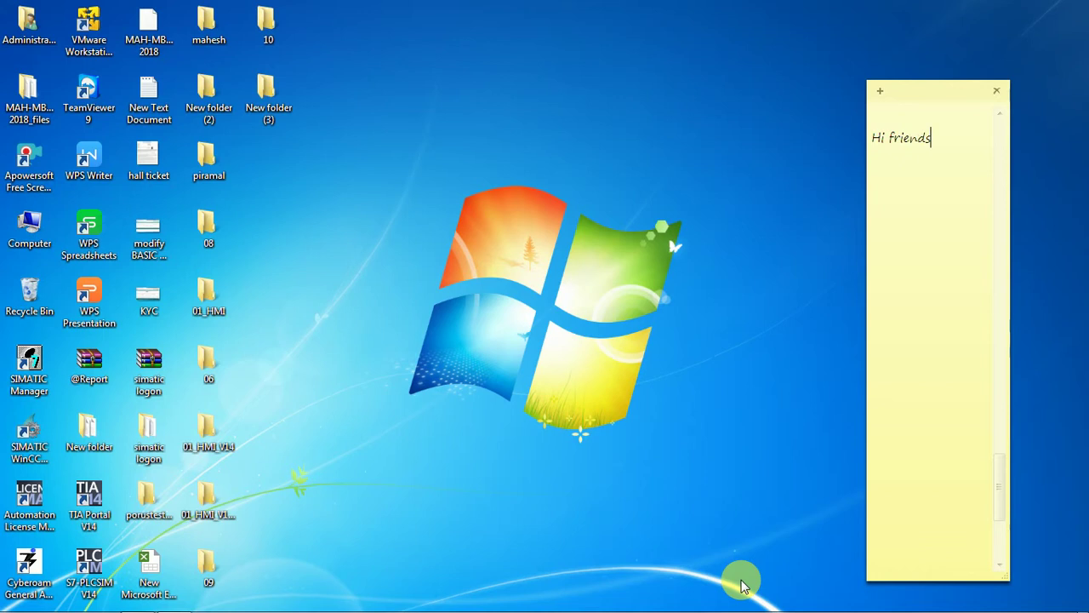
pyautogui.press('Return')
pyautogui.press('Return')
pyautogui.write('Toda')
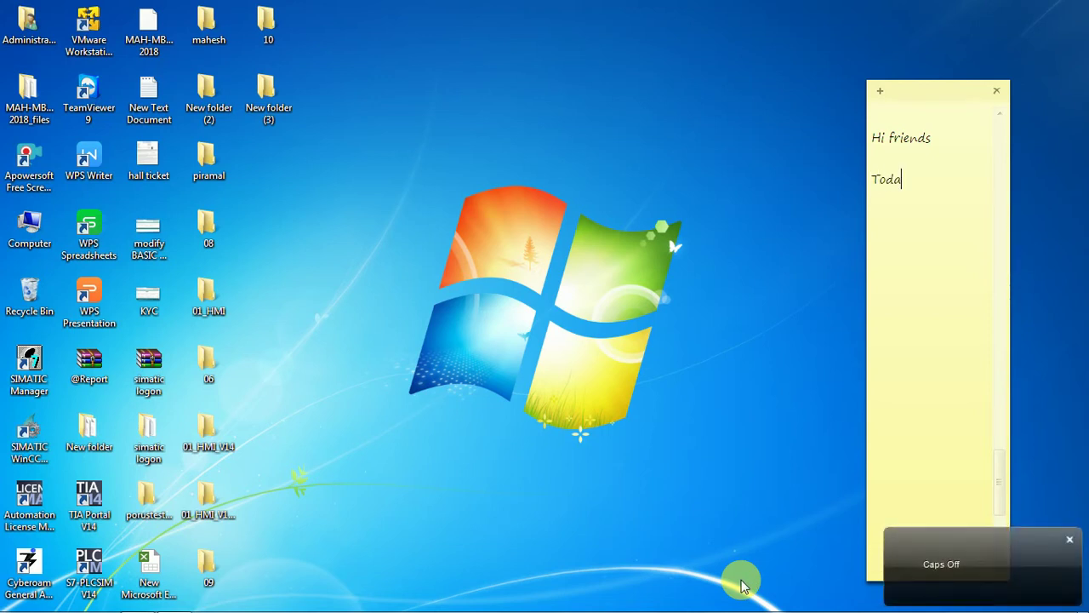
pyautogui.write('y ,')
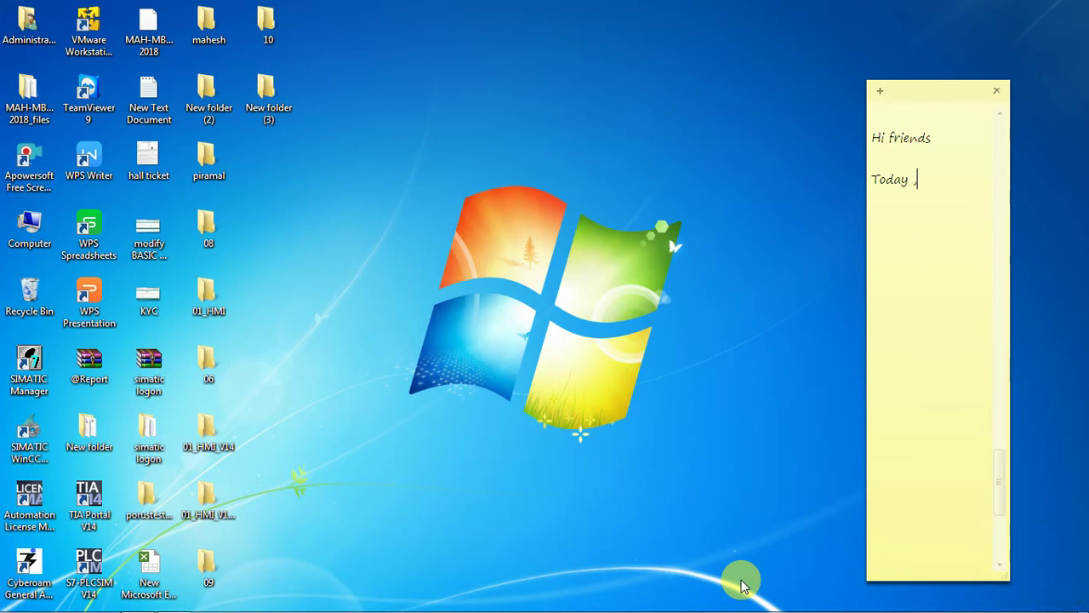
pyautogui.write(' i am going to show')
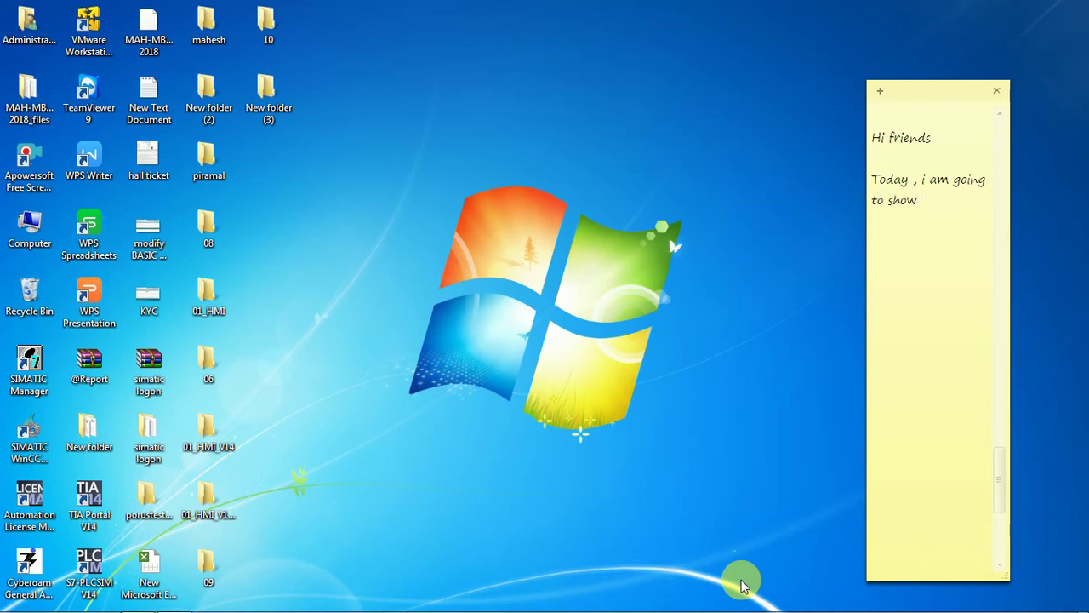
pyautogui.write(' you ..')
pyautogui.press('Return')
pyautogui.press('Return')
pyautogui.write('how to check')
# Step: Continue the line with 'user log details in SIMATIC log viewer'
pyautogui.write('lo')
pyautogui.press('BackSpace')
pyautogui.press('BackSpace')
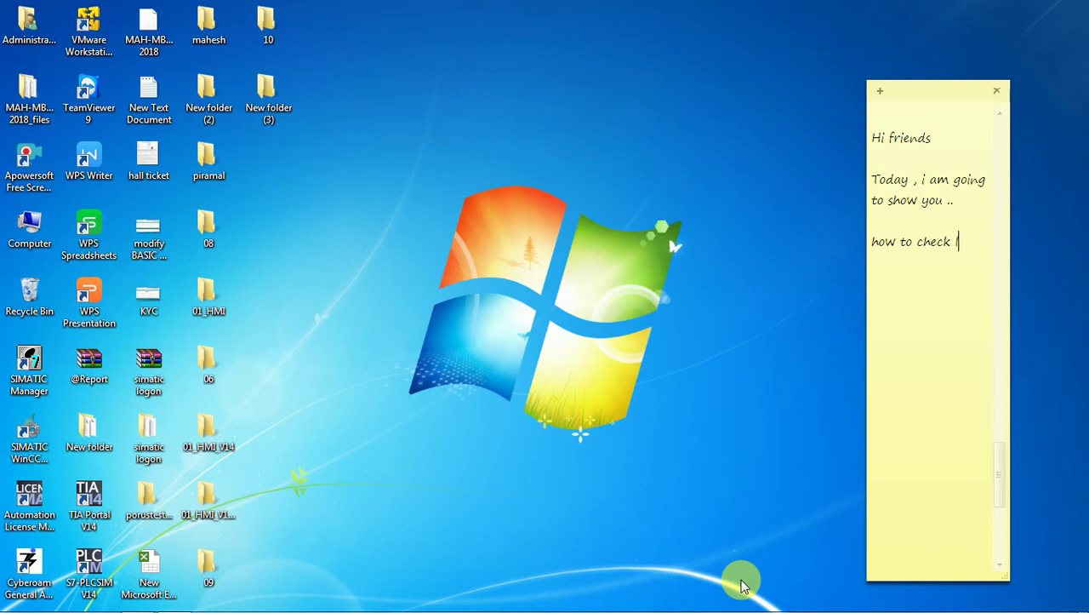
pyautogui.write('user log details in ')
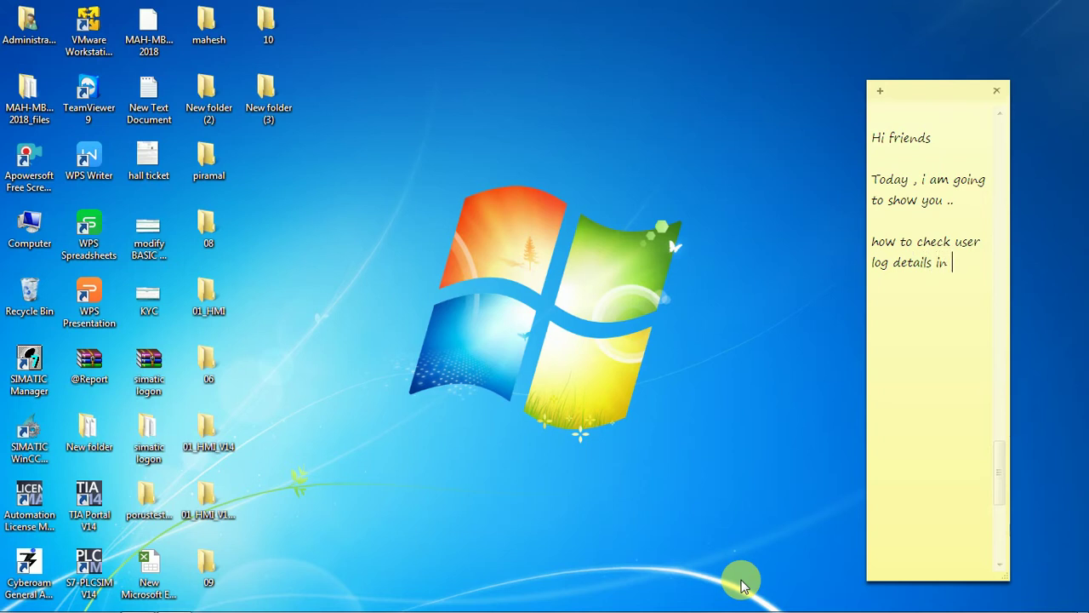
pyautogui.write('S')
pyautogui.press('capslock')
pyautogui.write('IMATIC')
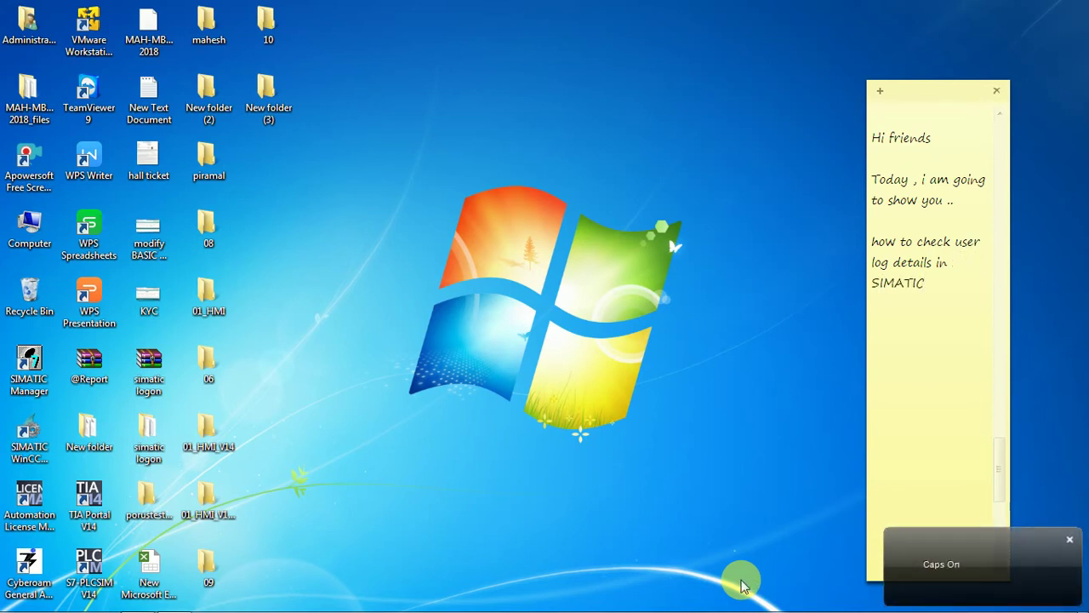
pyautogui.press('capslock')
pyautogui.write('log viewe')
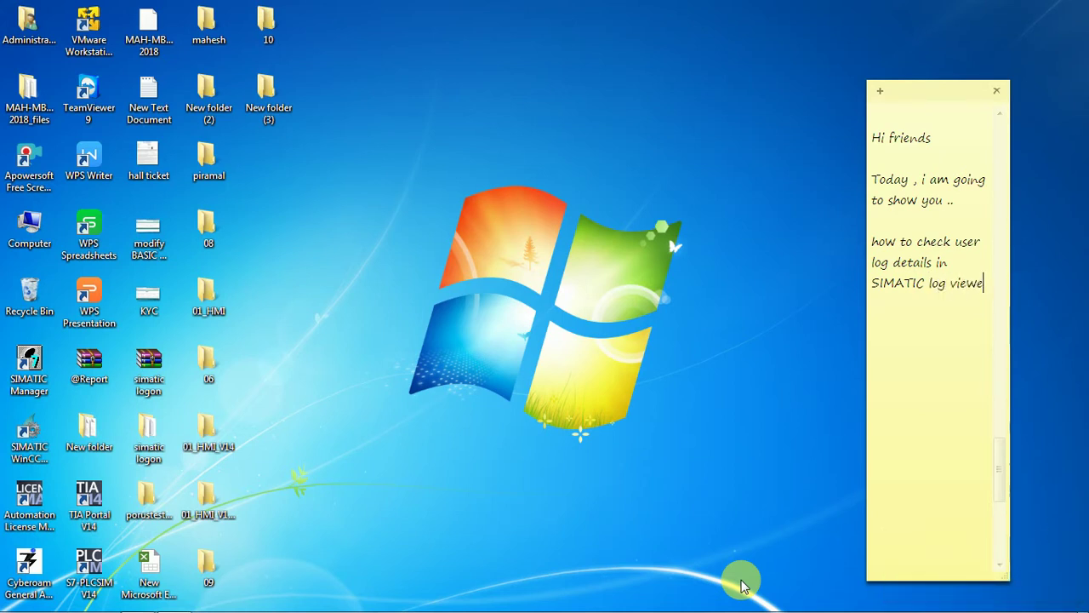
pyautogui.write('r')
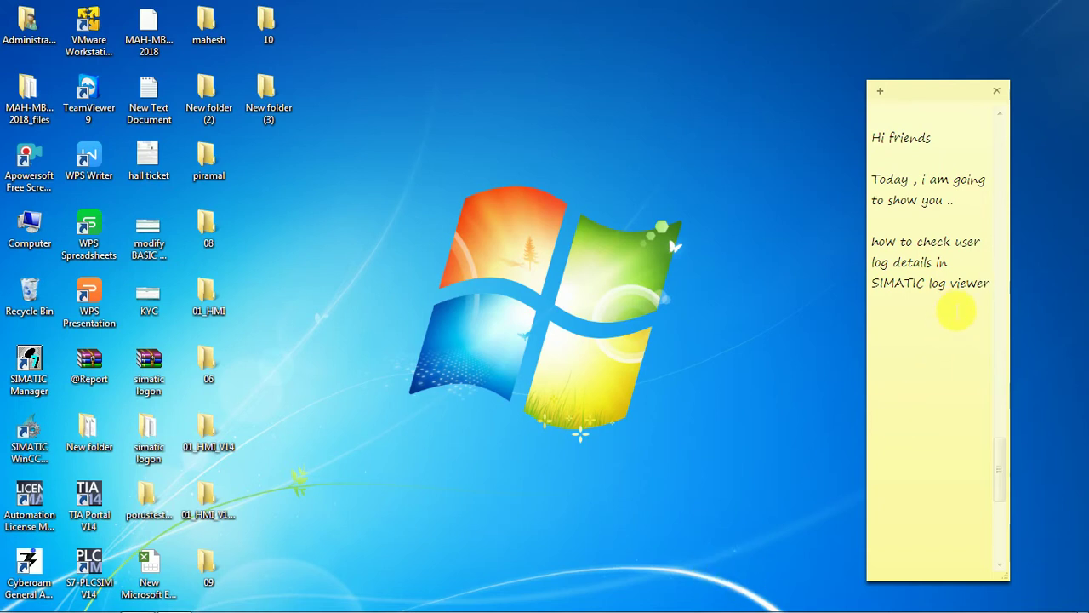
# Step: Correct 'log' to 'logon', then add '?' and 'let's see' on a new line
pyautogui.click(949, 285)
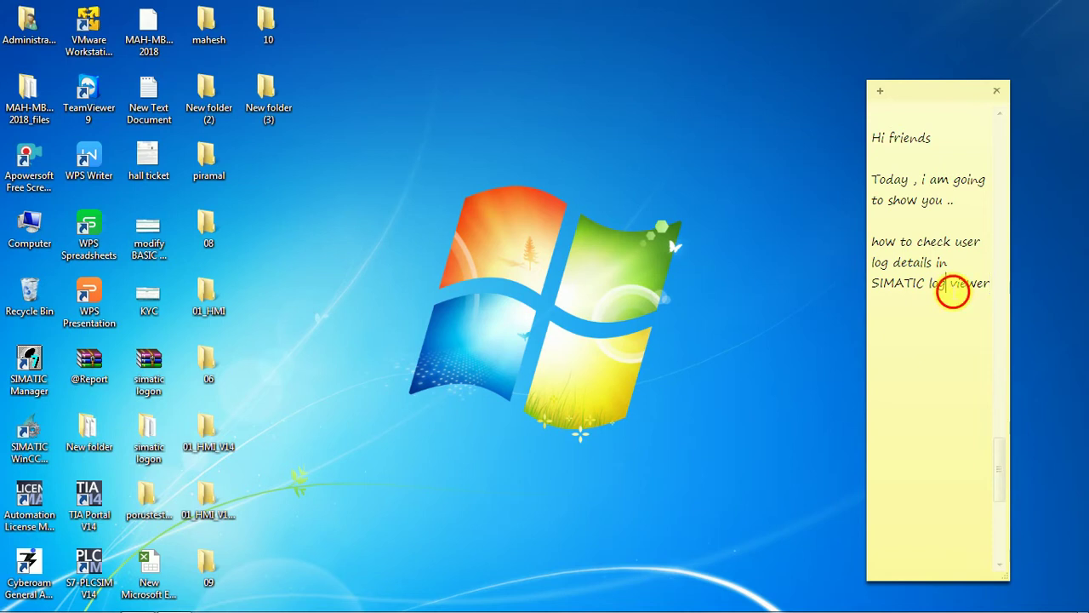
pyautogui.write('on')
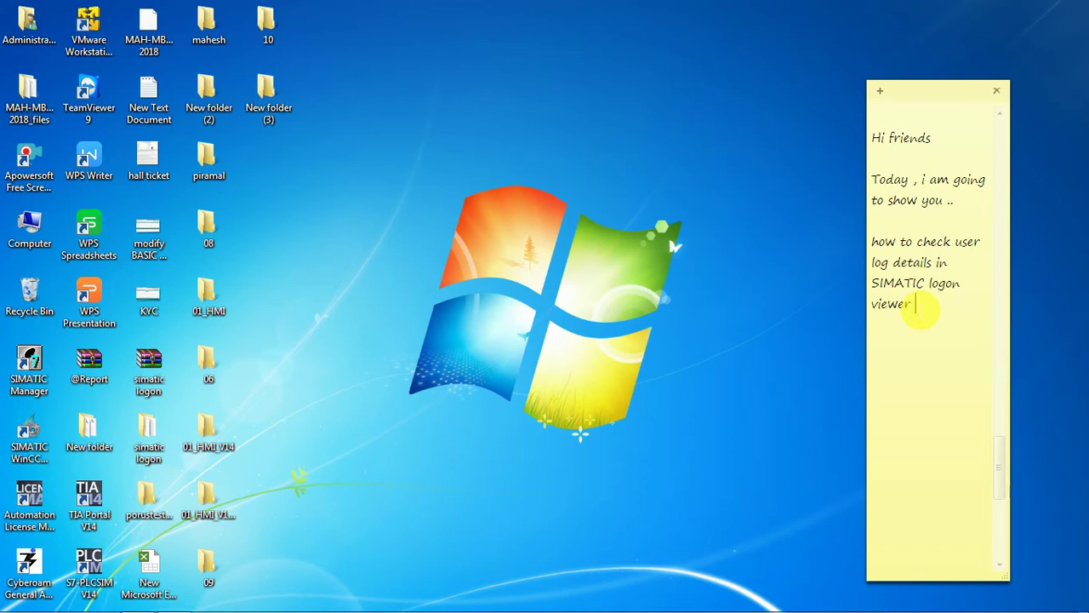
pyautogui.write('?  ')
pyautogui.write("let's")
pyautogui.write('see')
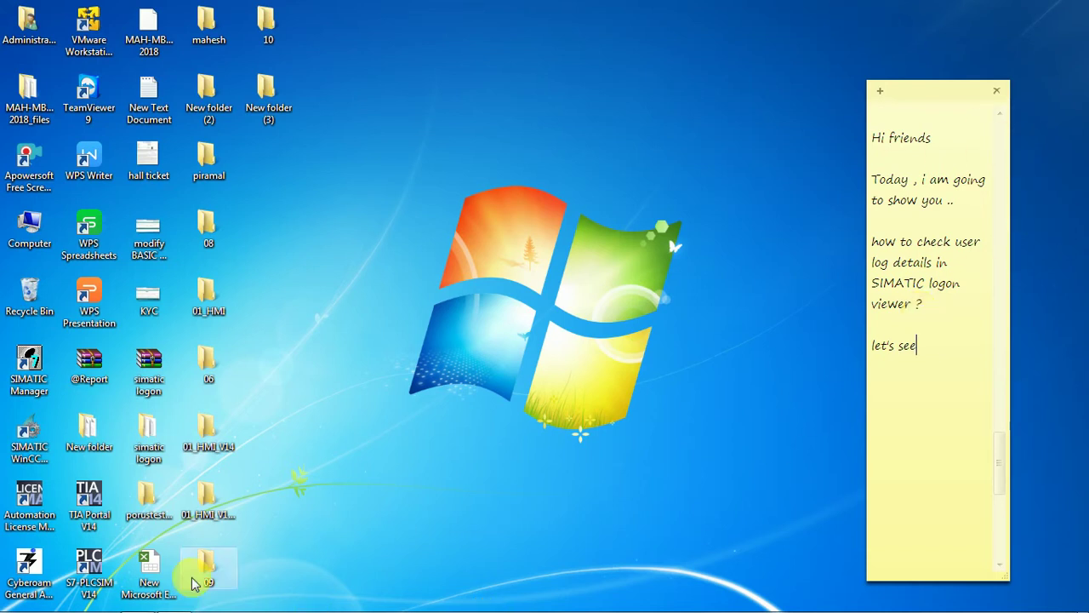
# Step: Minimize the sticky note and launch SIMATIC Logon Eventlog Viewer from a Start menu search for 'sima'
pyautogui.click(174, 599)
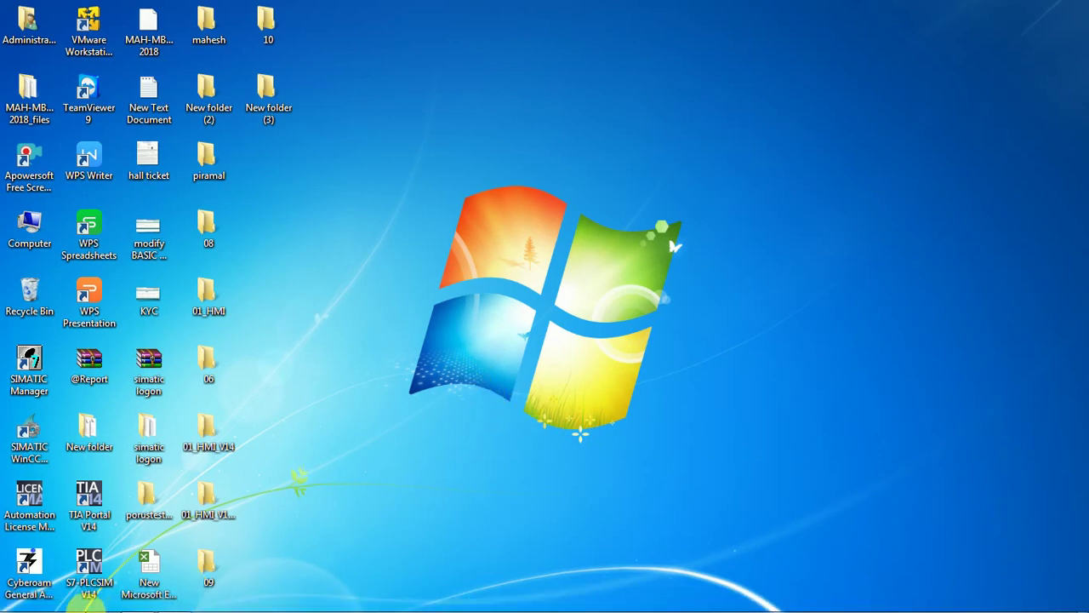
pyautogui.click(17, 605)
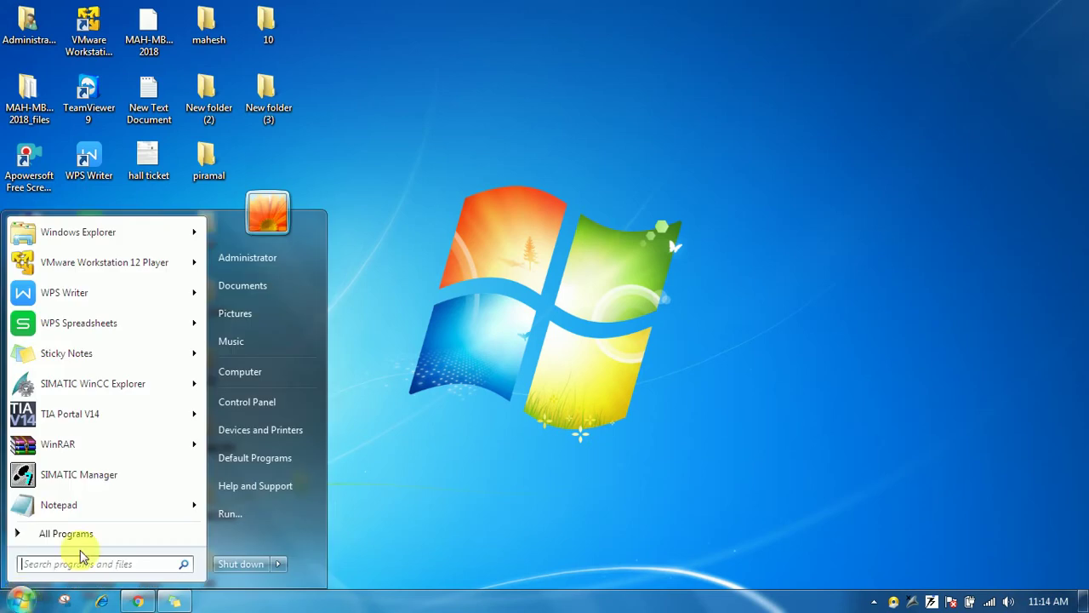
pyautogui.click(107, 536)
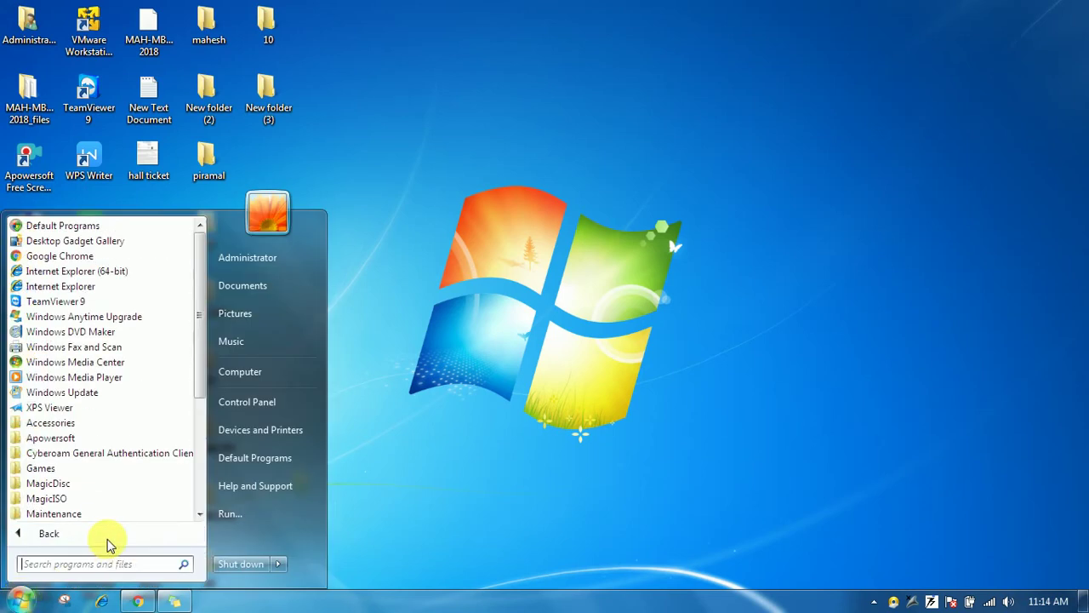
pyautogui.write('simatic')
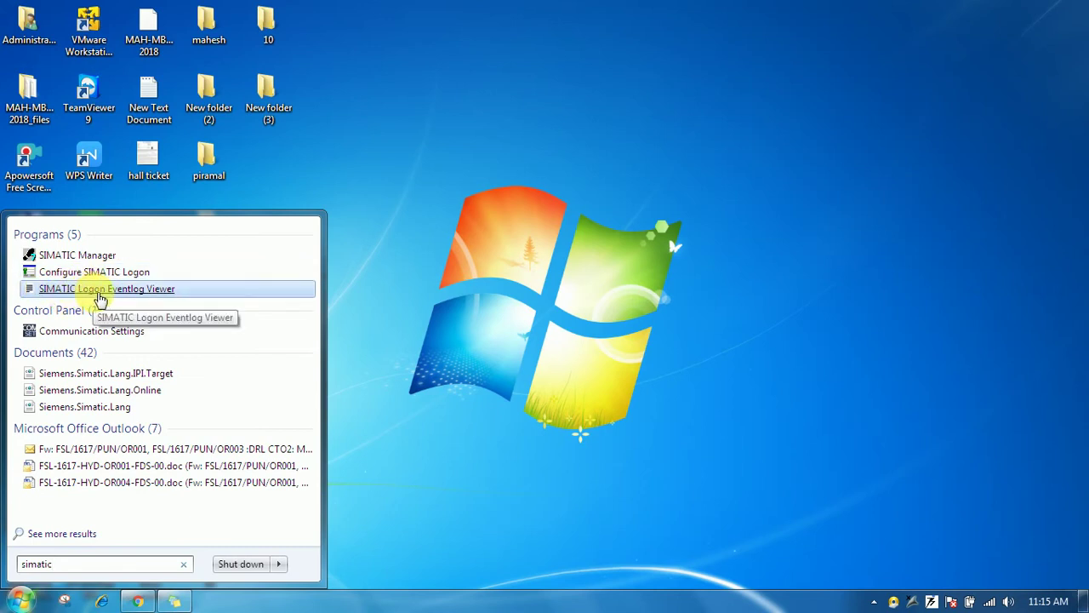
pyautogui.click(190, 294)
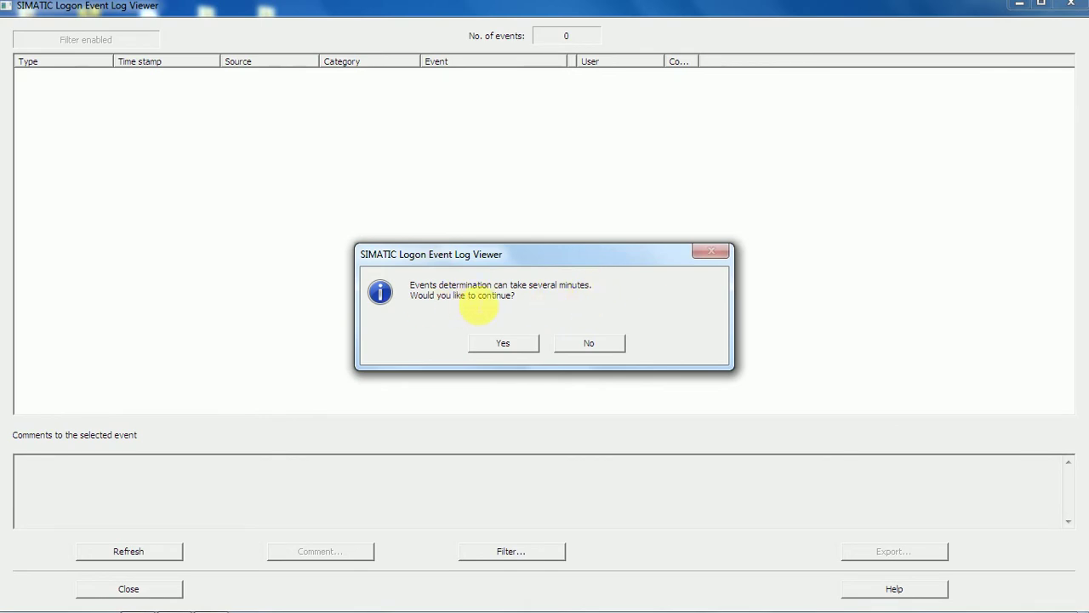
# Step: Accept the events determination prompt so the viewer loads all 44 logon events
pyautogui.click(509, 343)
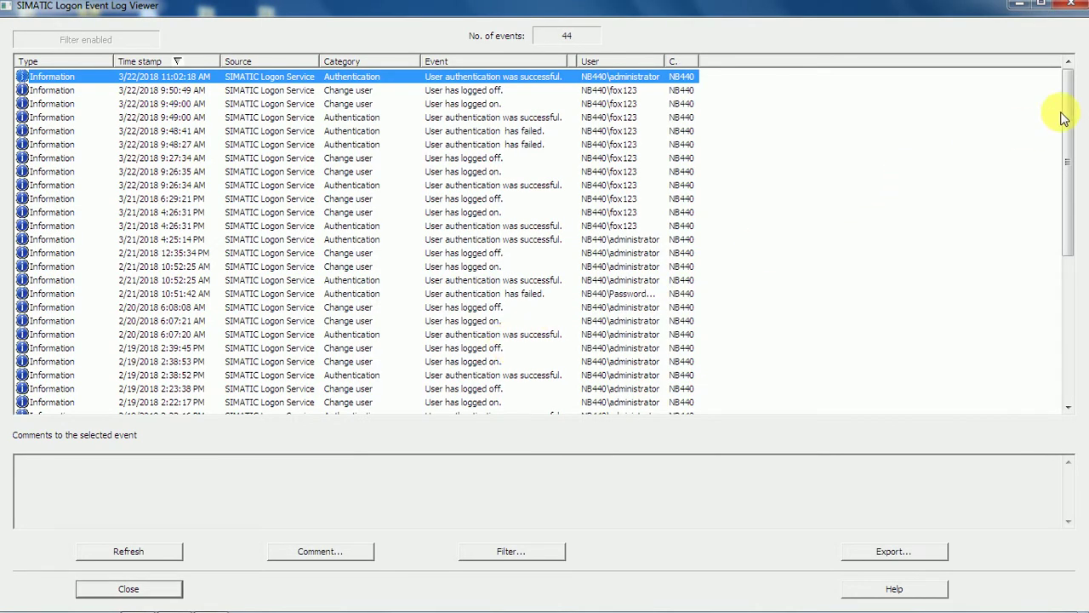
pyautogui.moveTo(1062, 118); pyautogui.dragTo(1085, 98)
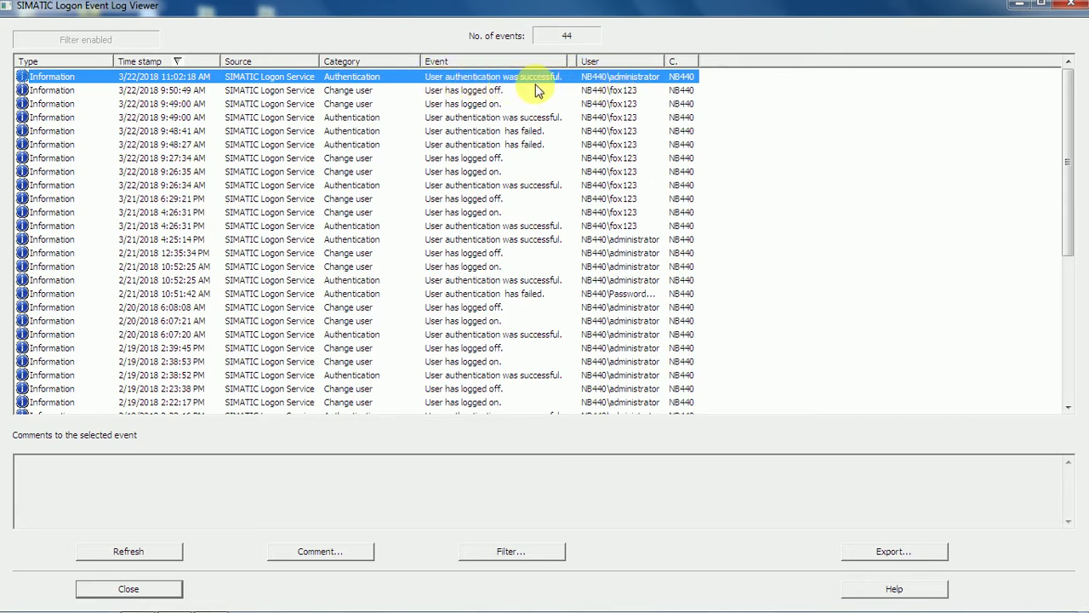
# Step: Review the 9:48 to 9:50 AM logoff and failed authentication events
pyautogui.click(434, 92)
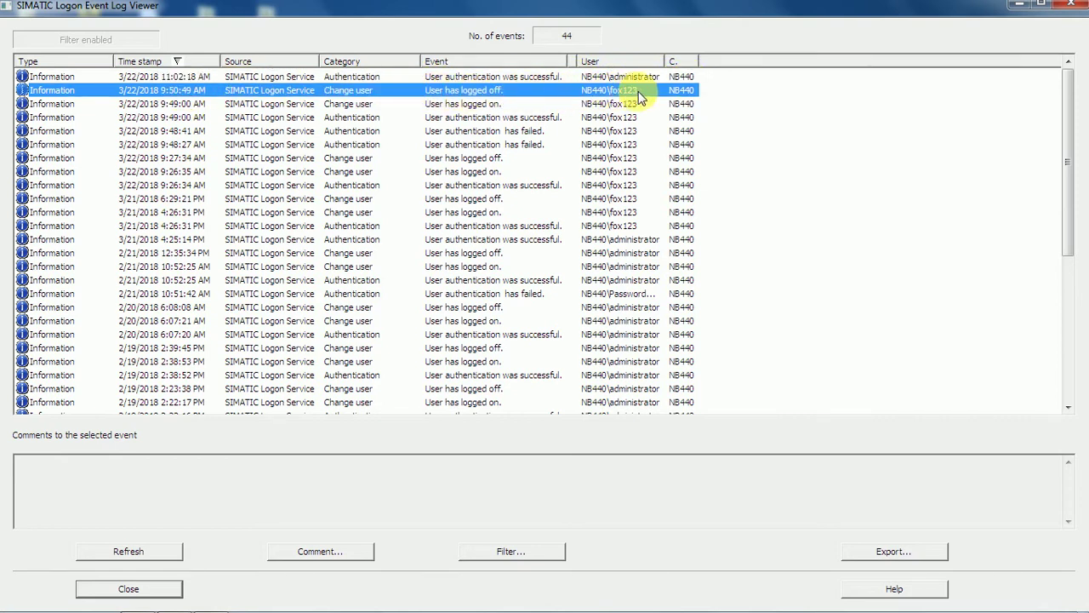
pyautogui.click(460, 131)
pyautogui.click(467, 103)
pyautogui.click(475, 90)
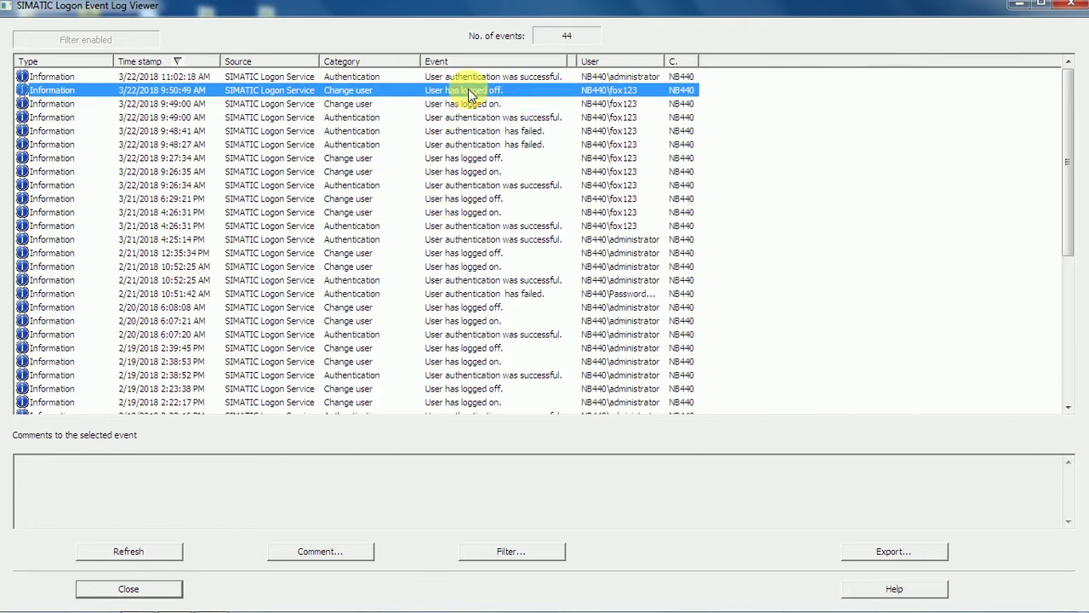
pyautogui.click(474, 119)
pyautogui.click(464, 131)
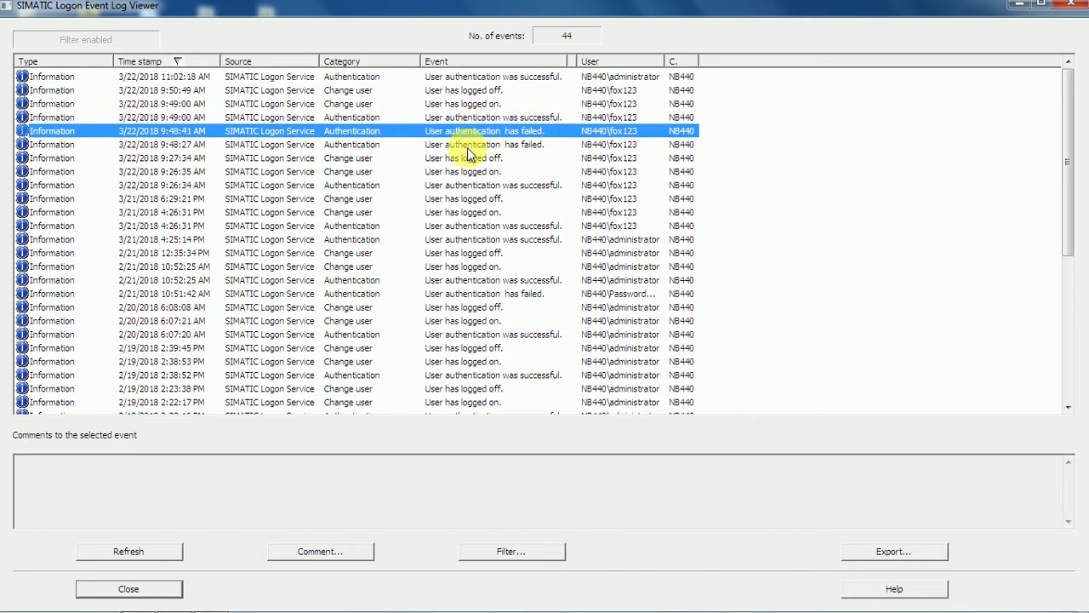
# Step: Inspect earlier logon and logoff events back to 2/21/2018, then widen the Computer column
pyautogui.click(468, 146)
pyautogui.click(470, 159)
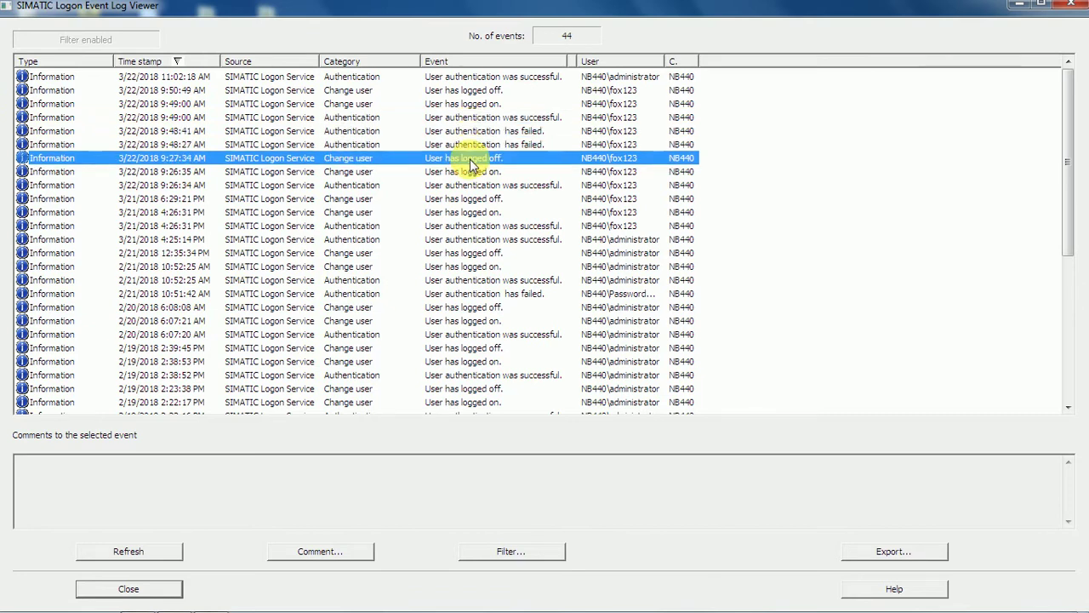
pyautogui.click(473, 173)
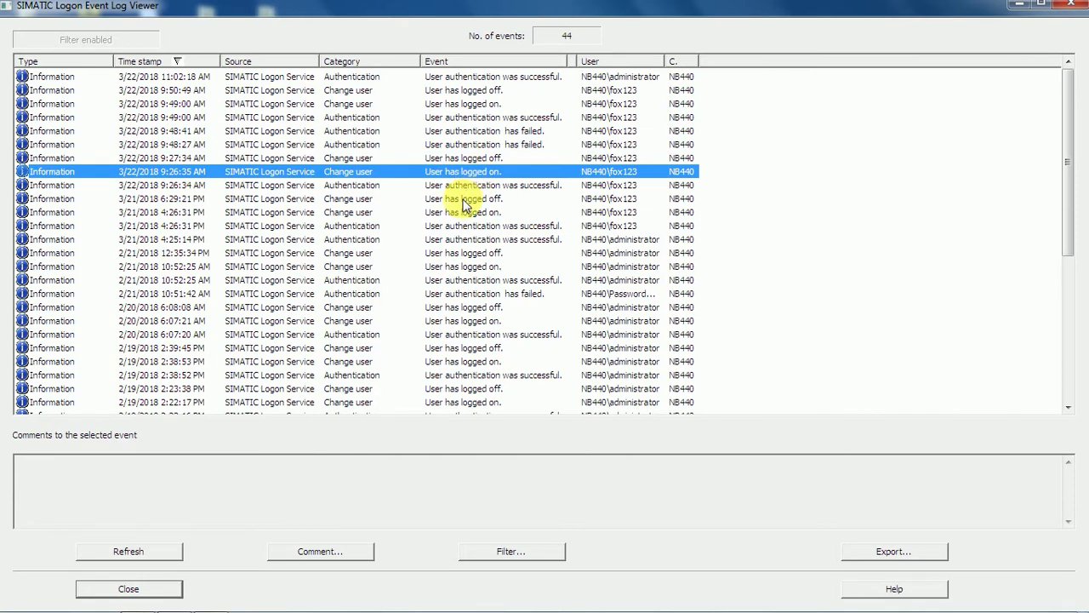
pyautogui.click(465, 199)
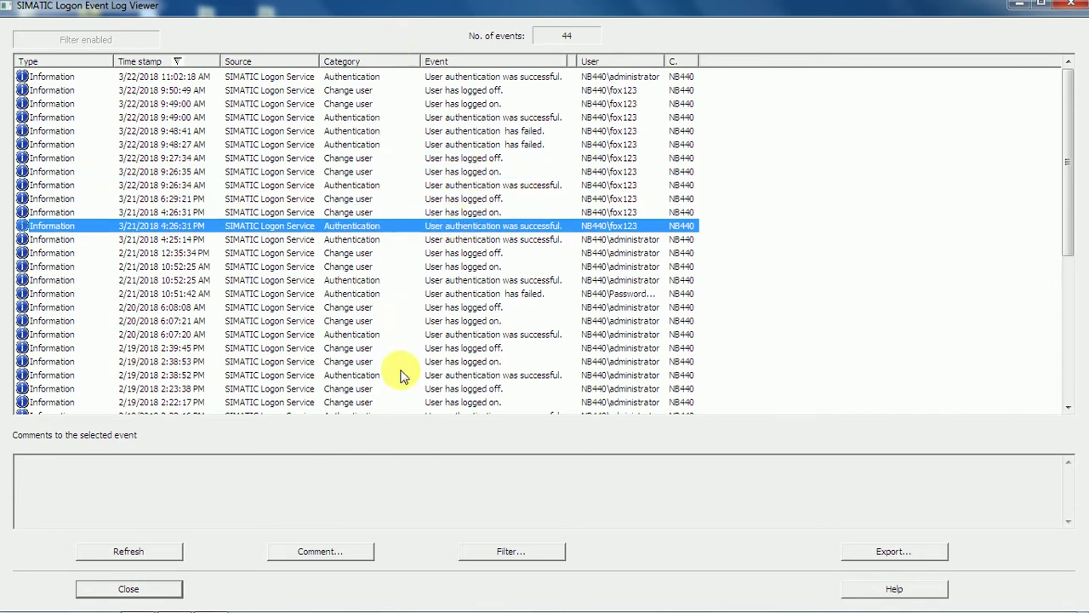
pyautogui.click(471, 255)
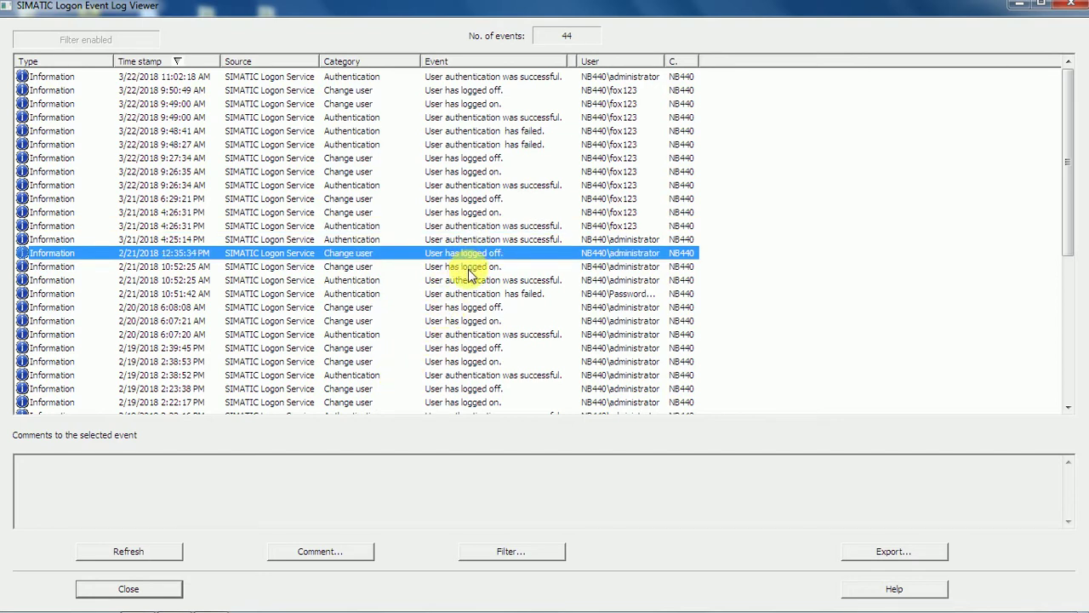
pyautogui.click(470, 269)
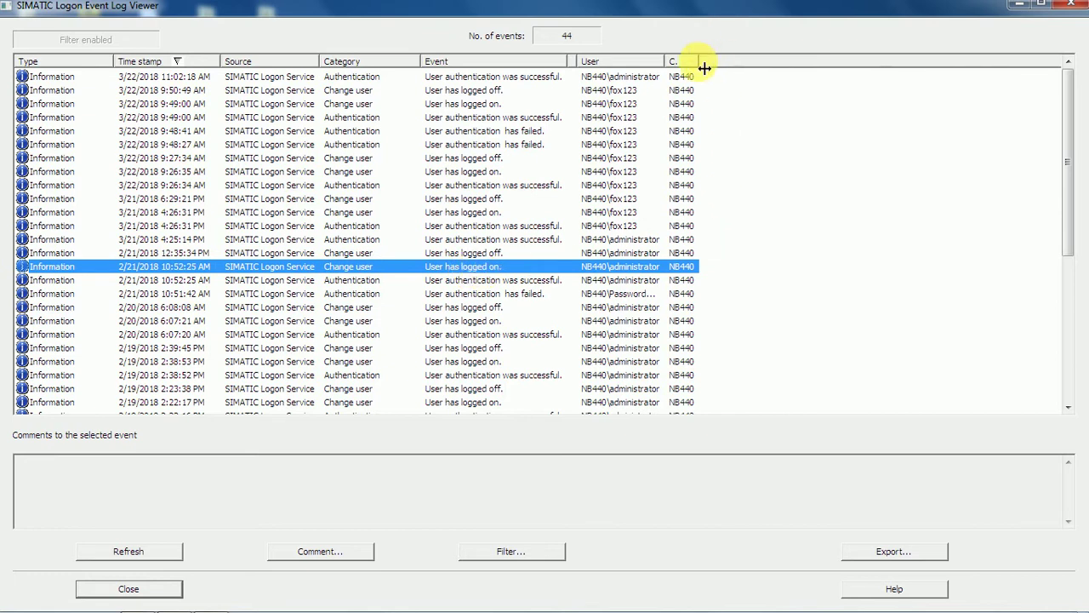
pyautogui.moveTo(700, 68); pyautogui.dragTo(770, 68)
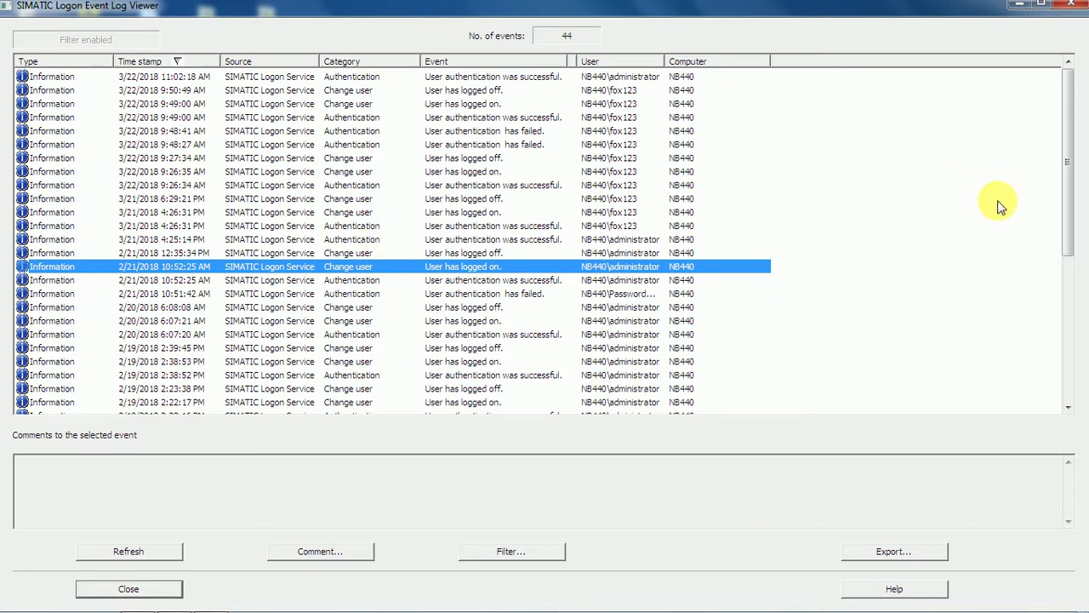
# Step: Minimize the Log Viewer and refresh the desktop
pyautogui.click(1022, 7)
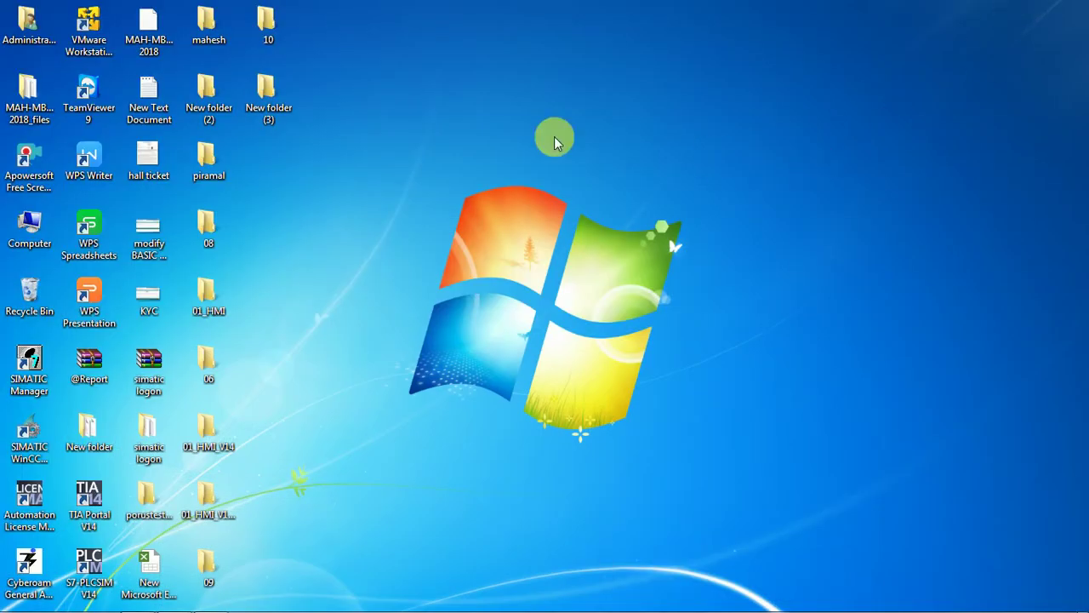
pyautogui.rightClick(365, 97)
pyautogui.click(404, 143)
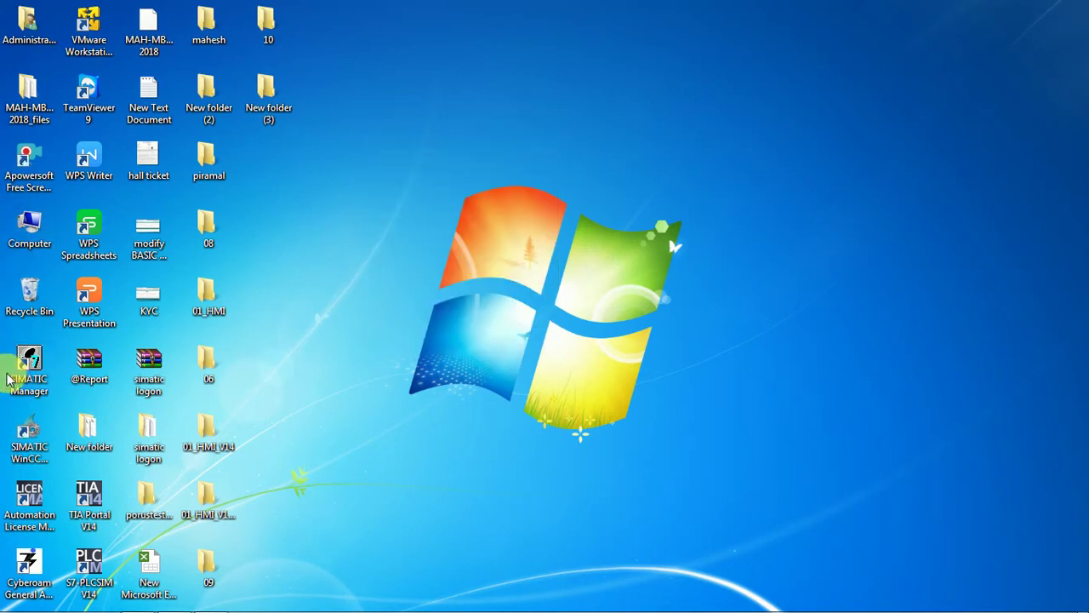
# Step: Launch WinCC Explorer with the K_BLOCK_RCVD project from the SIMATIC WinCC desktop shortcut
pyautogui.rightClick(17, 439)
pyautogui.moveTo(75, 206)
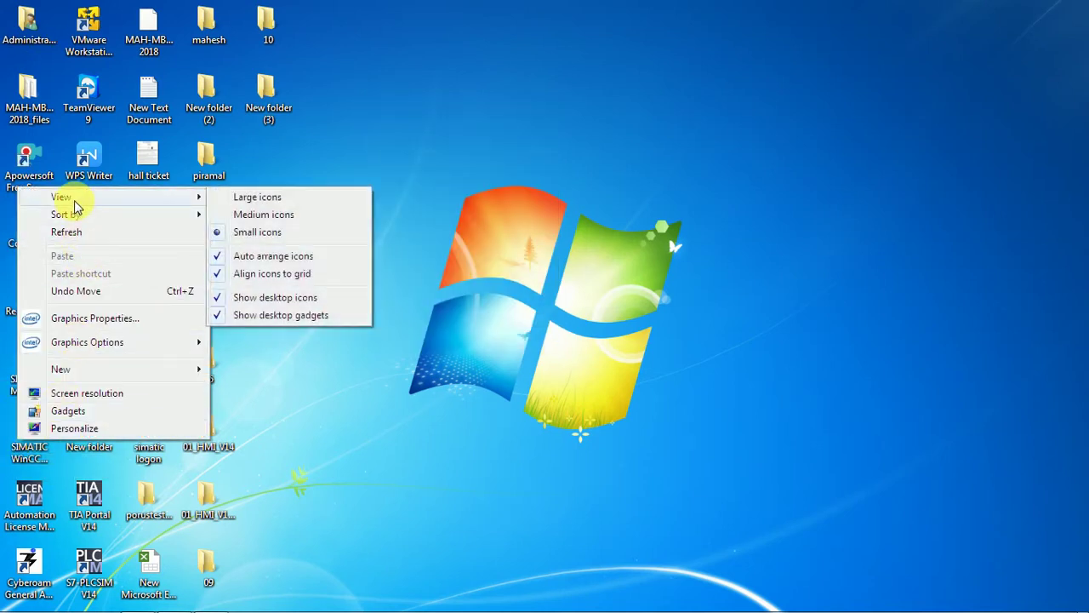
pyautogui.click(30, 455)
pyautogui.doubleClick(30, 455)
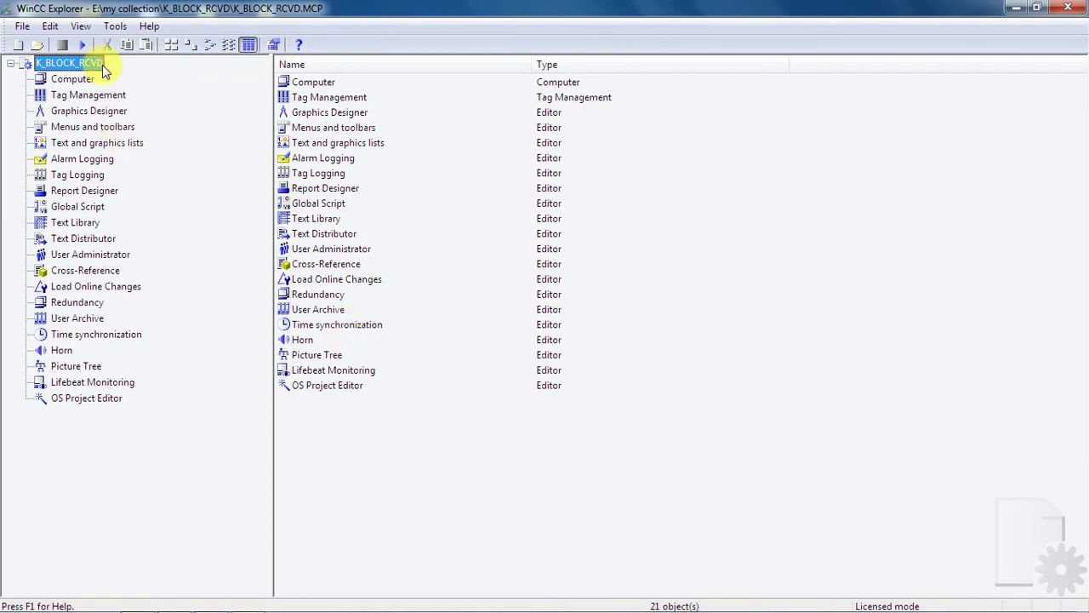
# Step: Activate the K_BLOCK_RCVD project in WinCC Runtime from the toolbar
pyautogui.click(82, 45)
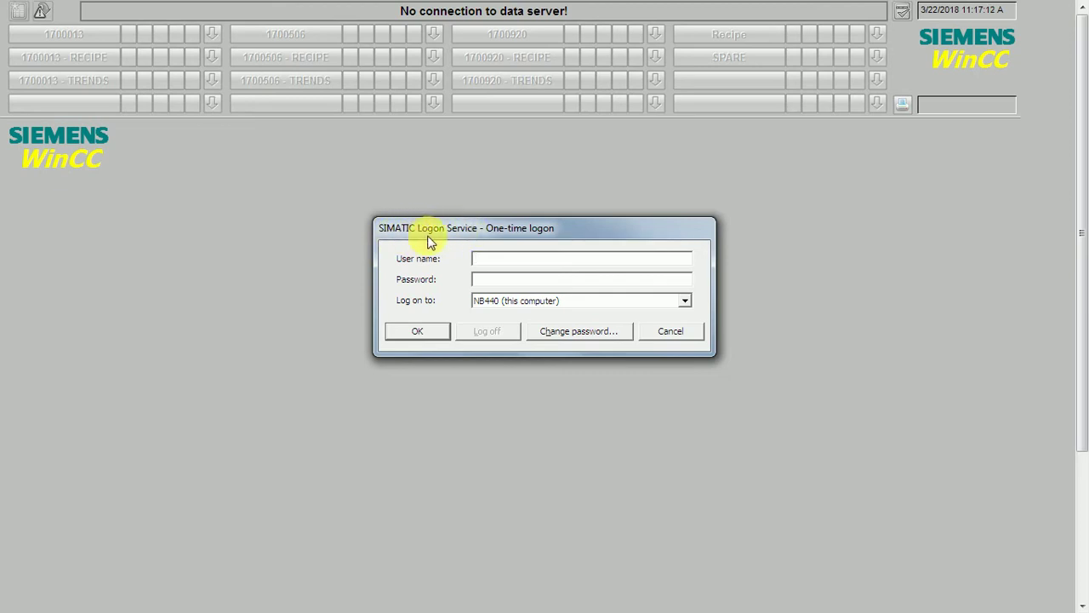
# Step: Enter the test user's name and password in the One-time logon dialog and confirm
pyautogui.click(488, 260)
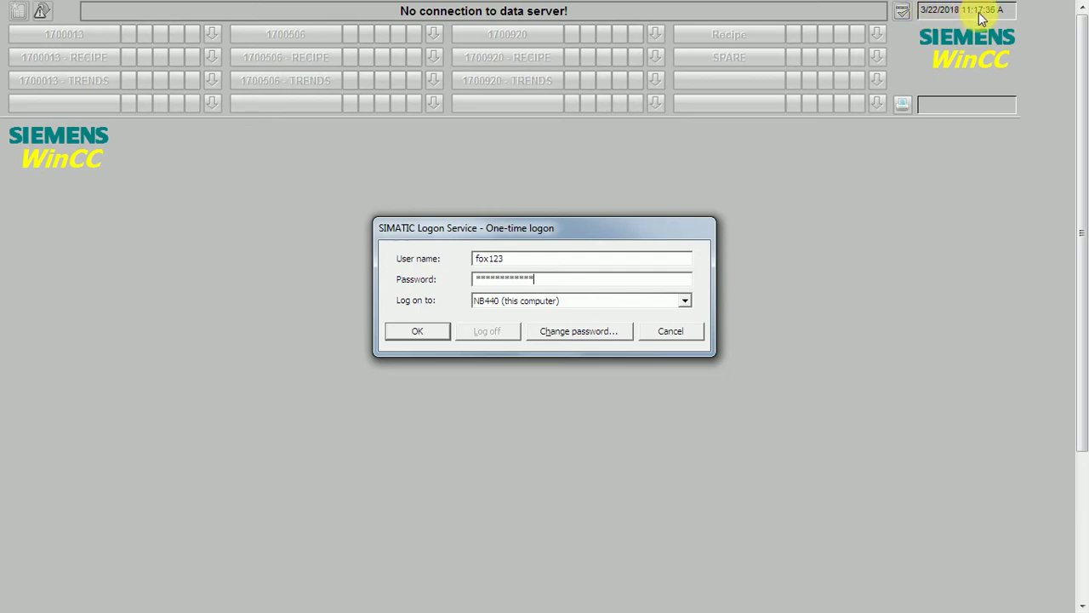
pyautogui.click(422, 333)
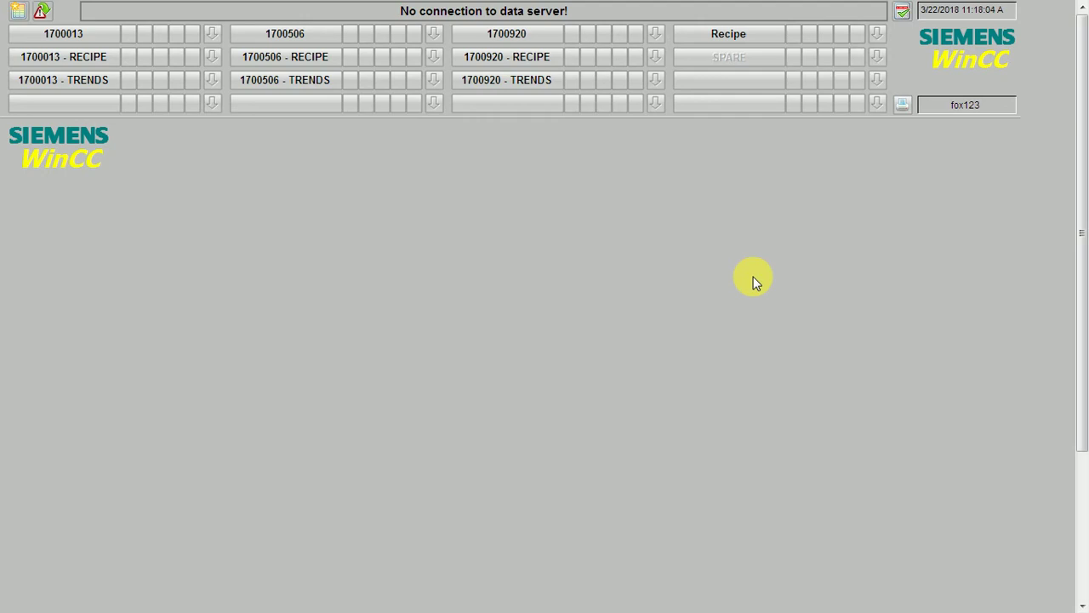
# Step: Log the current user off through the logon dialog
pyautogui.click(977, 109)
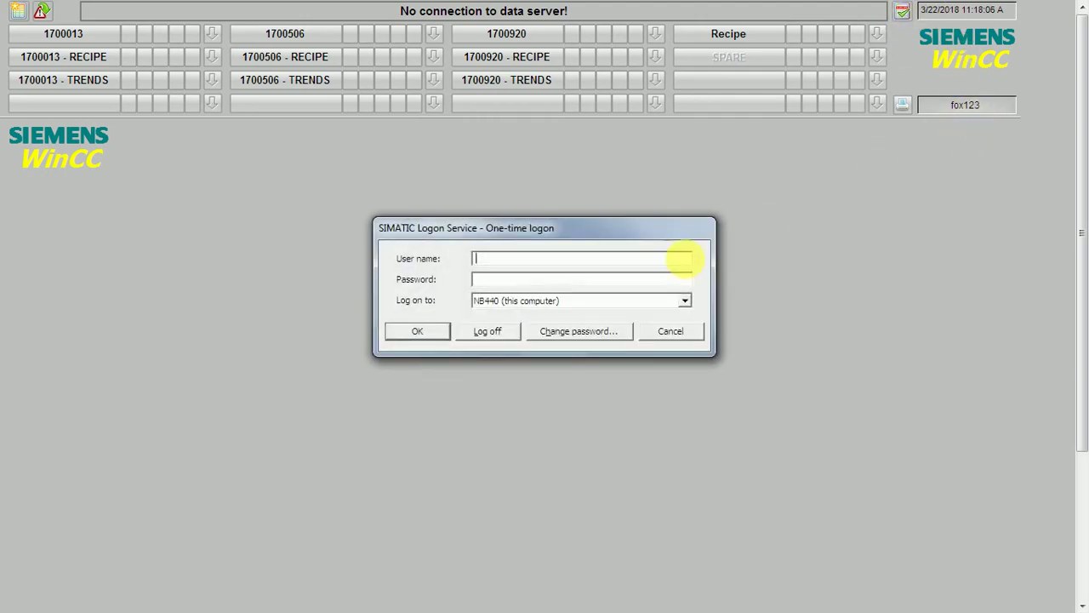
pyautogui.click(504, 335)
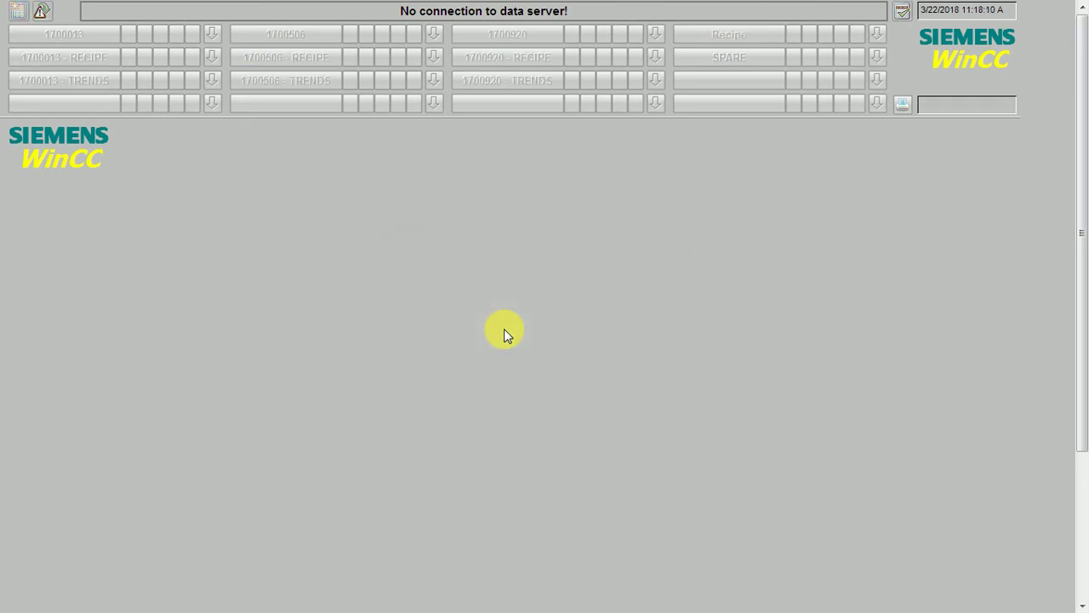
pyautogui.moveTo(1083, 184); pyautogui.dragTo(1081, 428)
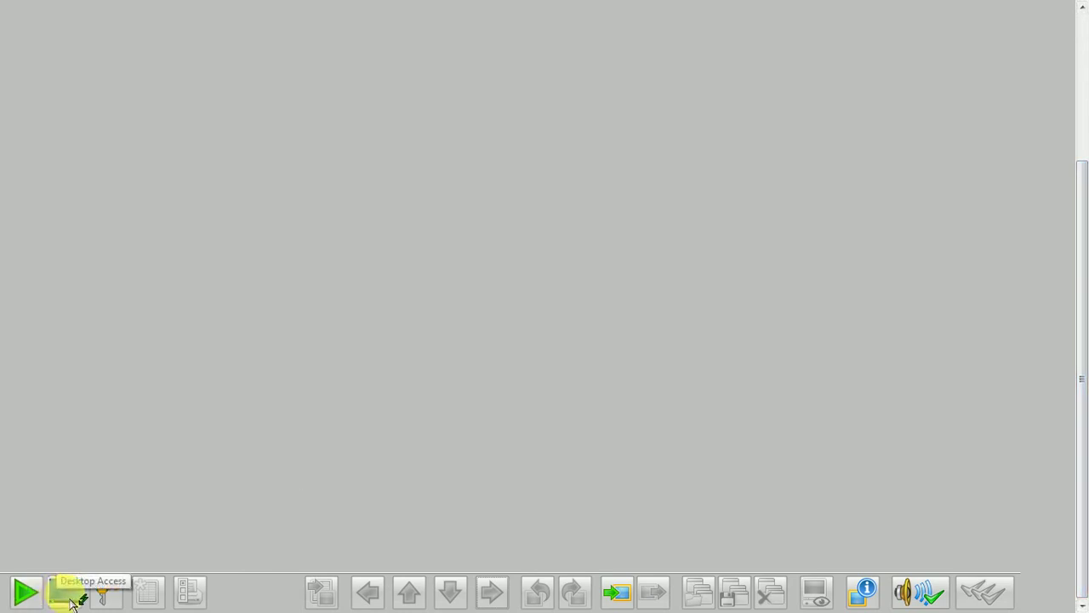
# Step: Toggle the bottom keyset buttons, then reopen the one-time logon dialog
pyautogui.click(21, 592)
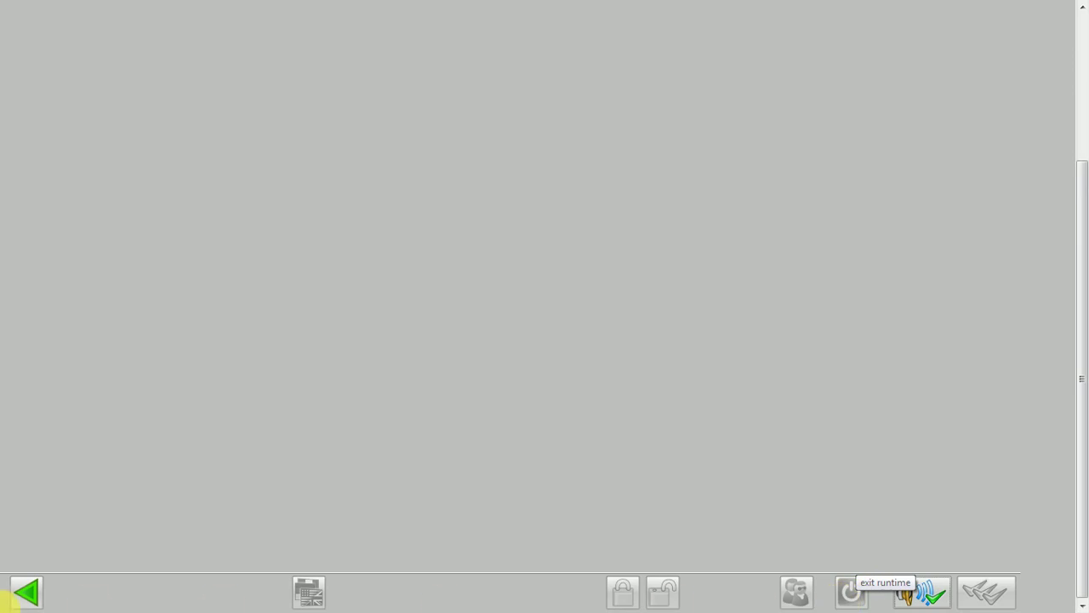
pyautogui.click(28, 594)
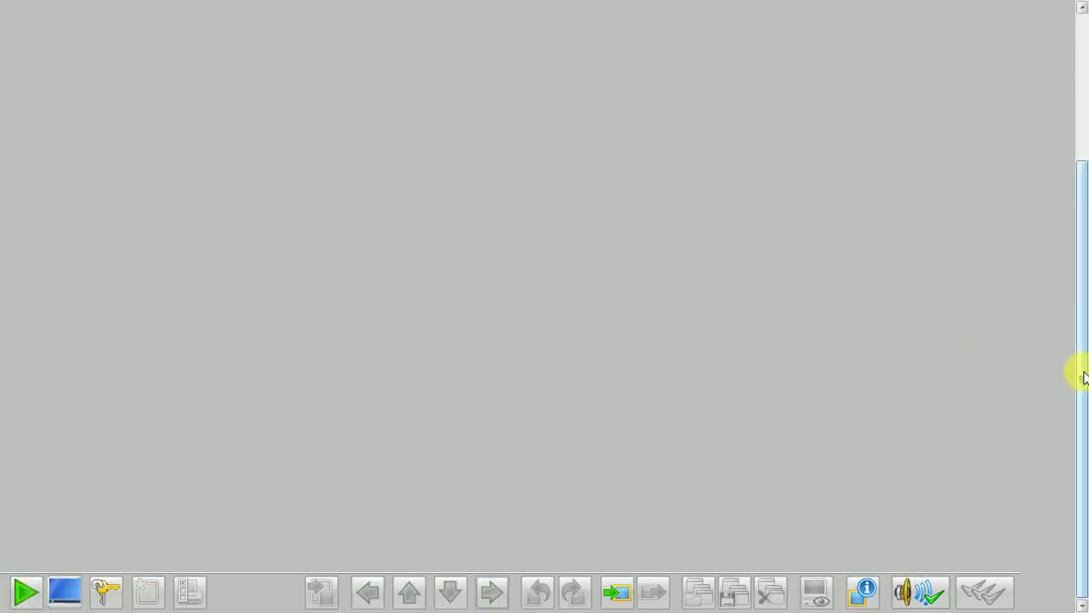
pyautogui.moveTo(1081, 377); pyautogui.dragTo(1085, 196)
pyautogui.click(996, 108)
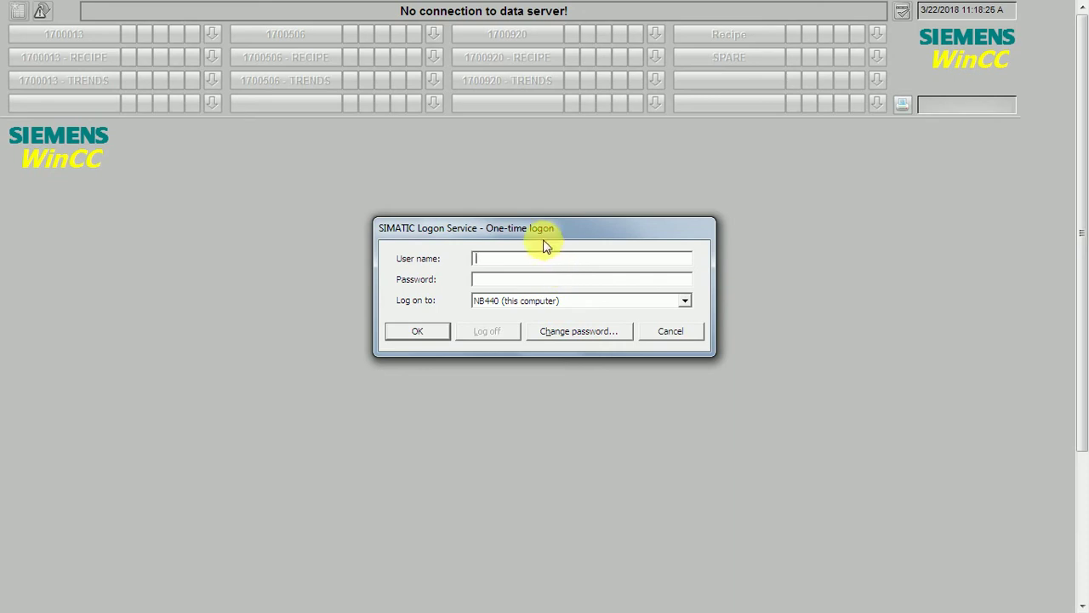
# Step: Log the test user back on with their credentials after abandoning a half-finished first attempt
pyautogui.press('Return')
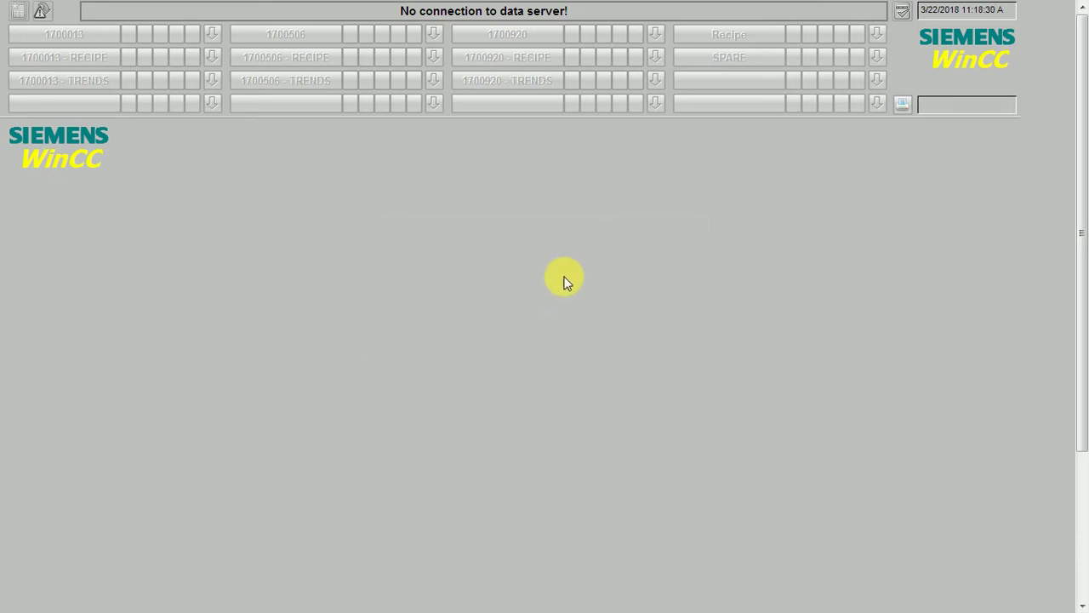
pyautogui.click(947, 107)
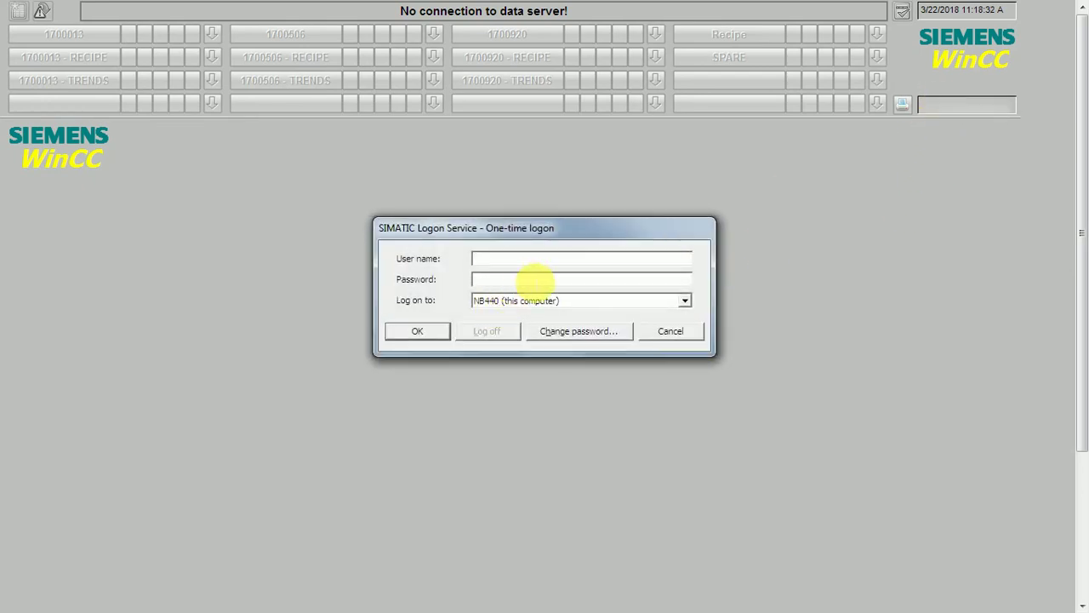
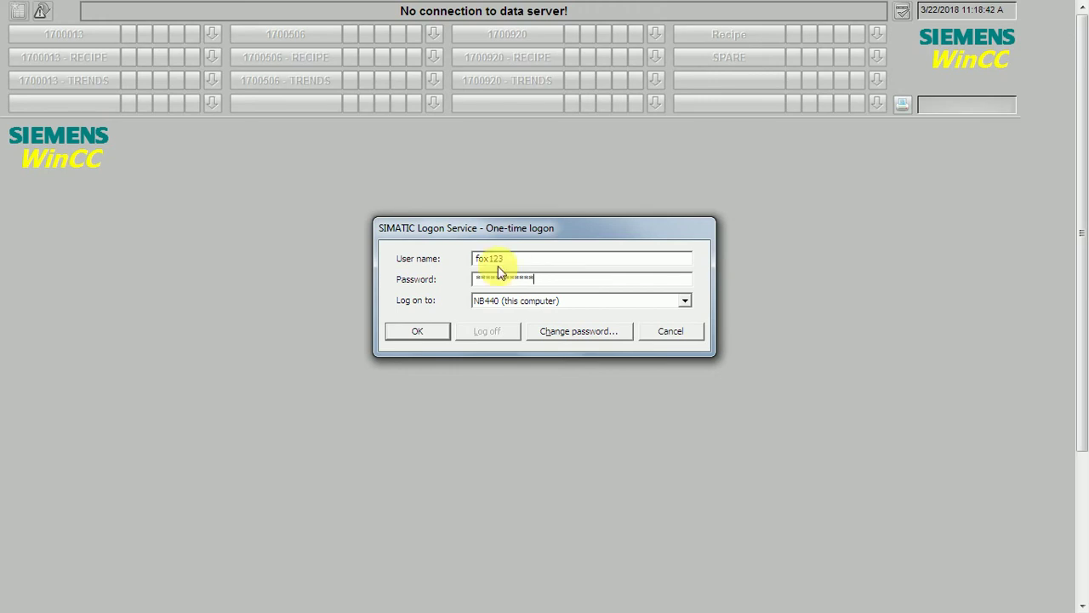
pyautogui.click(416, 332)
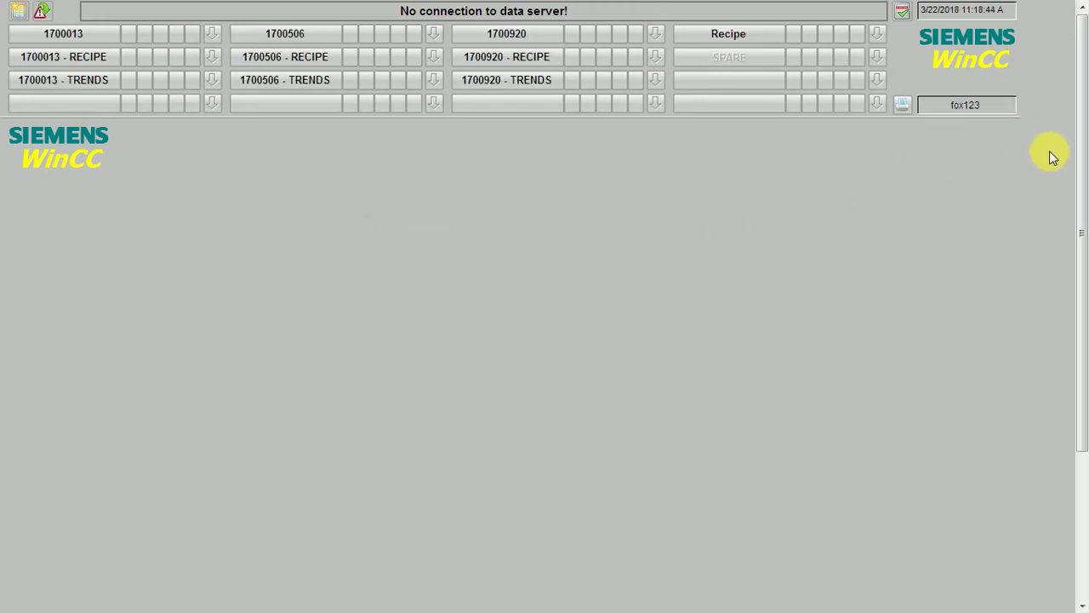
# Step: Deactivate WinCC Runtime and return to the Event Log Viewer listing 44 logon events
pyautogui.moveTo(1079, 150); pyautogui.dragTo(1079, 365)
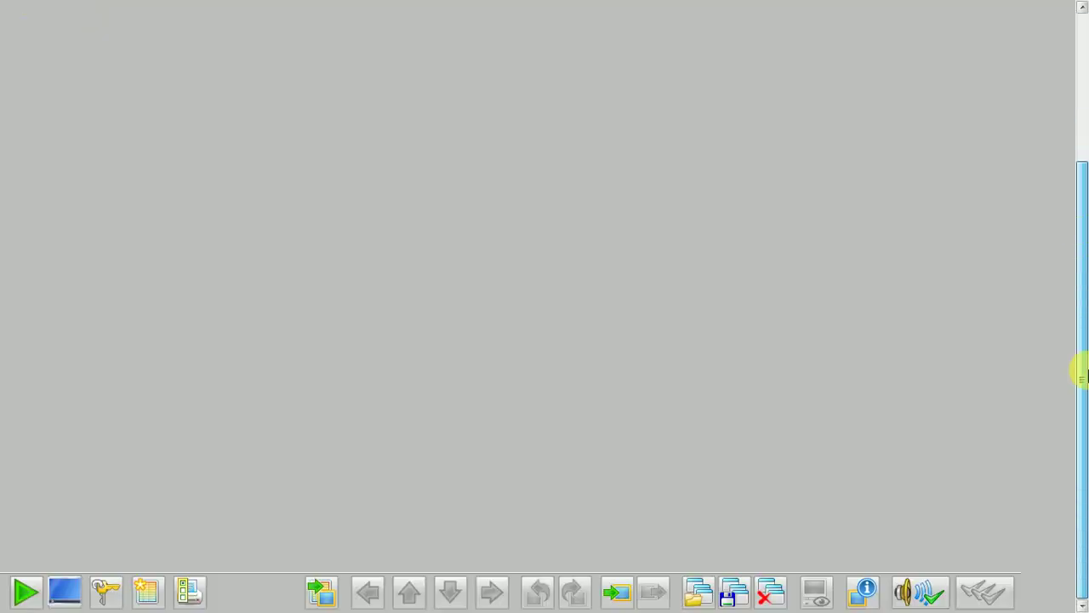
pyautogui.click(25, 591)
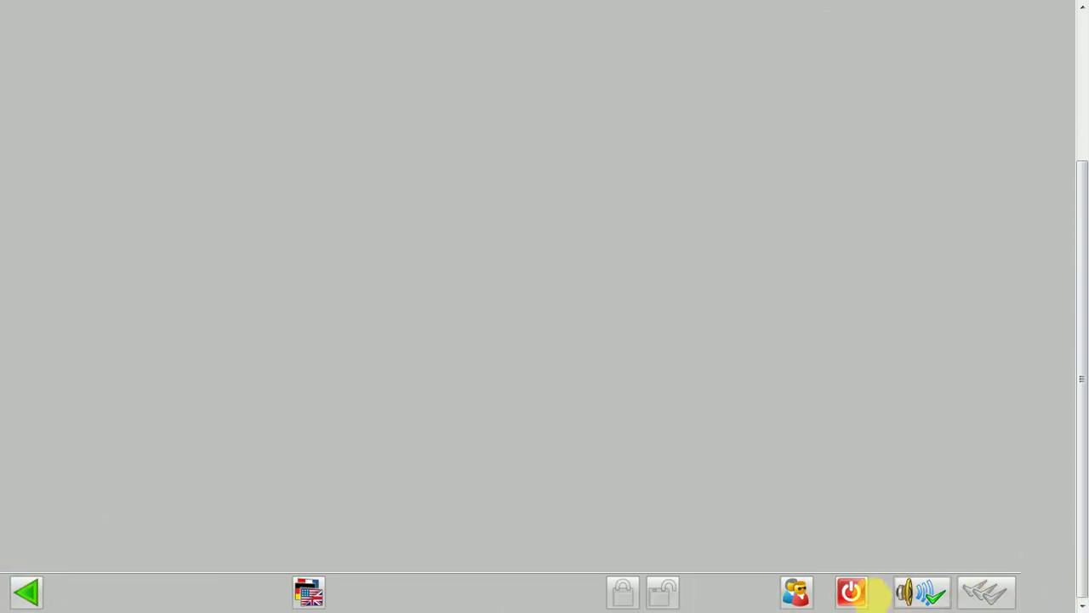
pyautogui.click(854, 596)
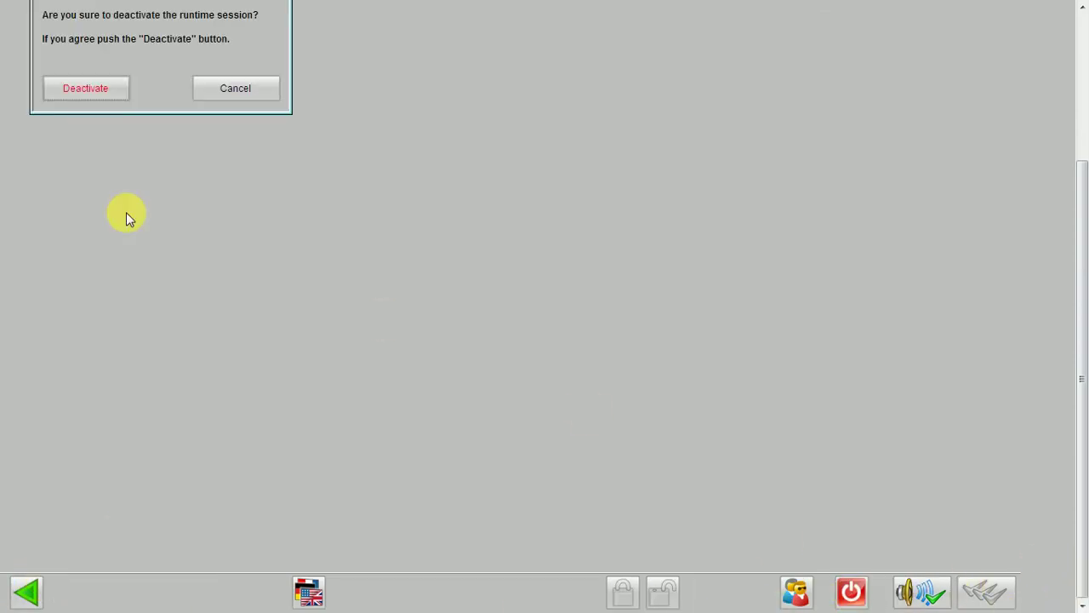
pyautogui.click(73, 88)
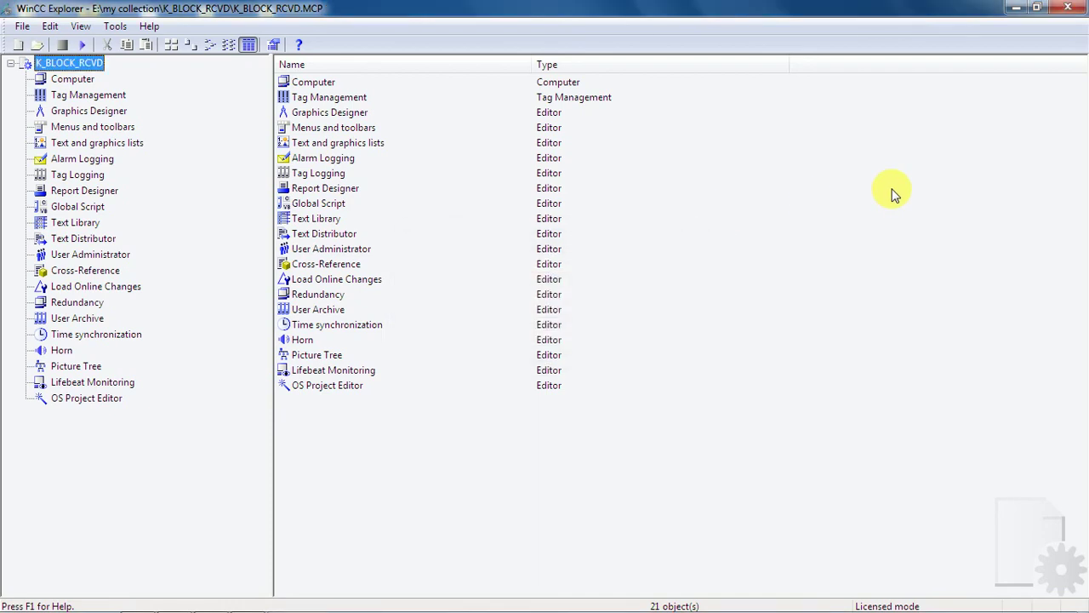
pyautogui.moveTo(436, 609)
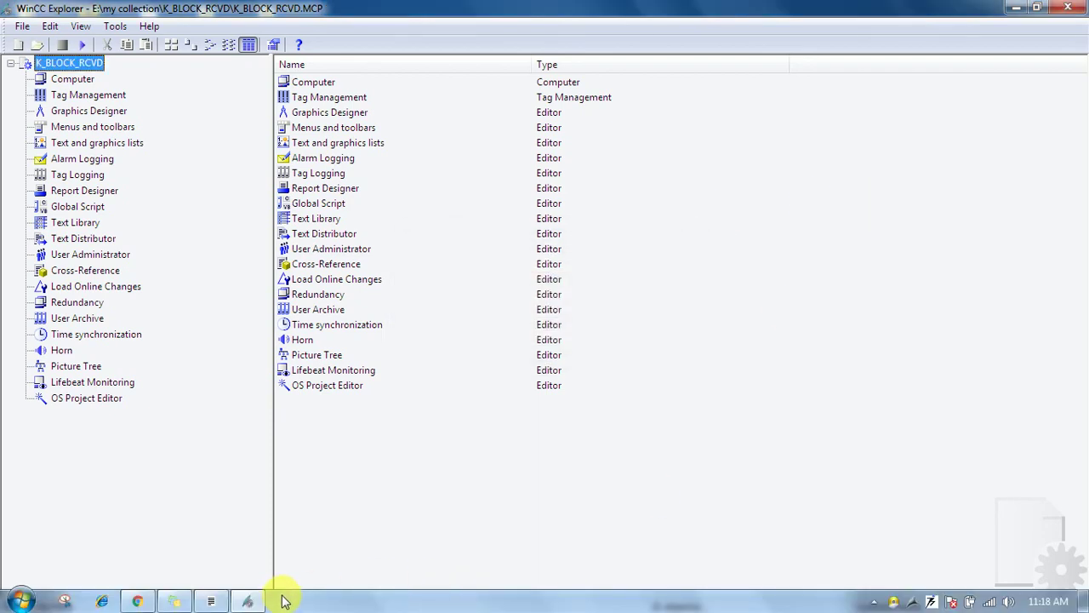
pyautogui.click(210, 600)
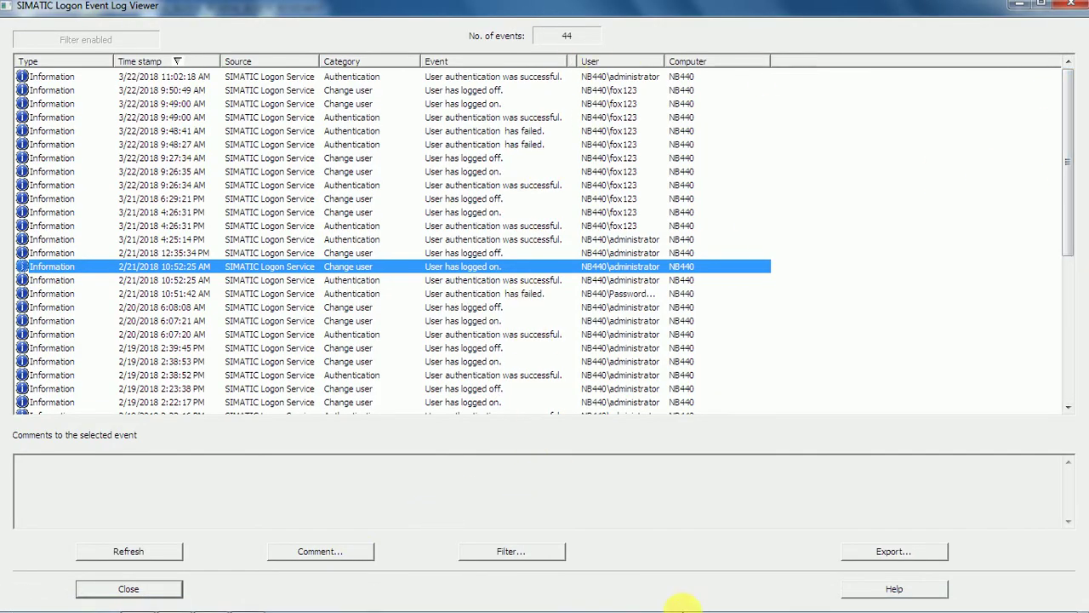
# Step: Refresh the log to 50 events, check the 11:18:44 logon and 11:18:52 logoff entries, then close
pyautogui.click(174, 553)
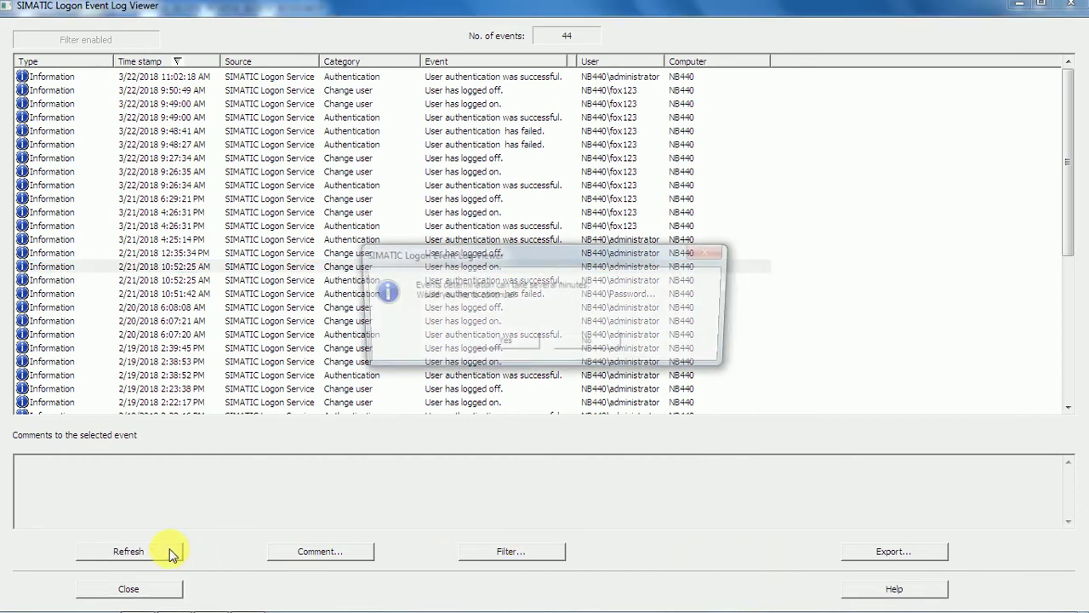
pyautogui.click(498, 342)
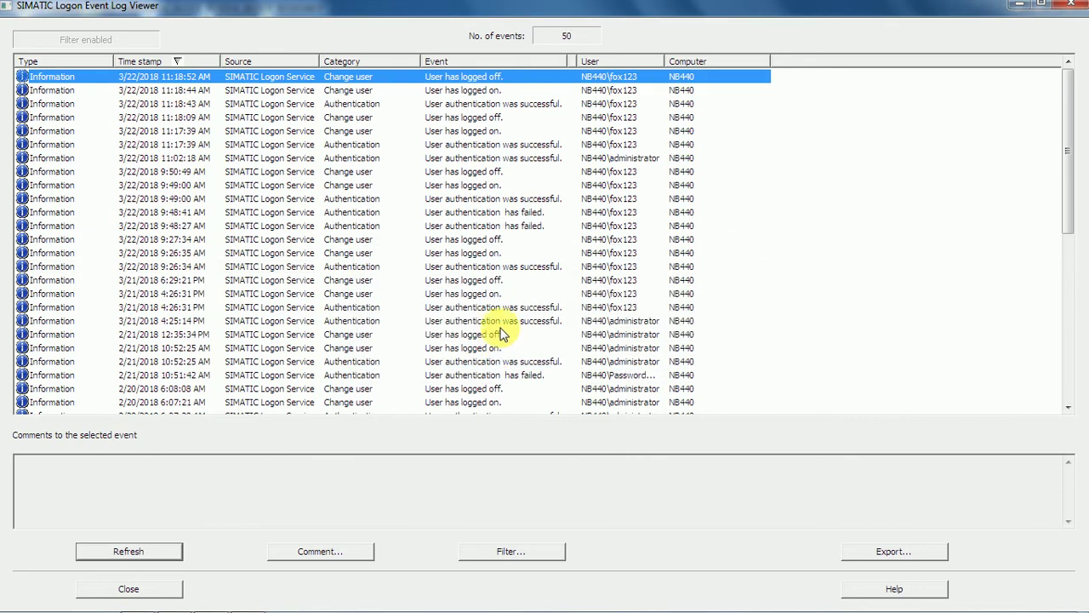
pyautogui.click(469, 92)
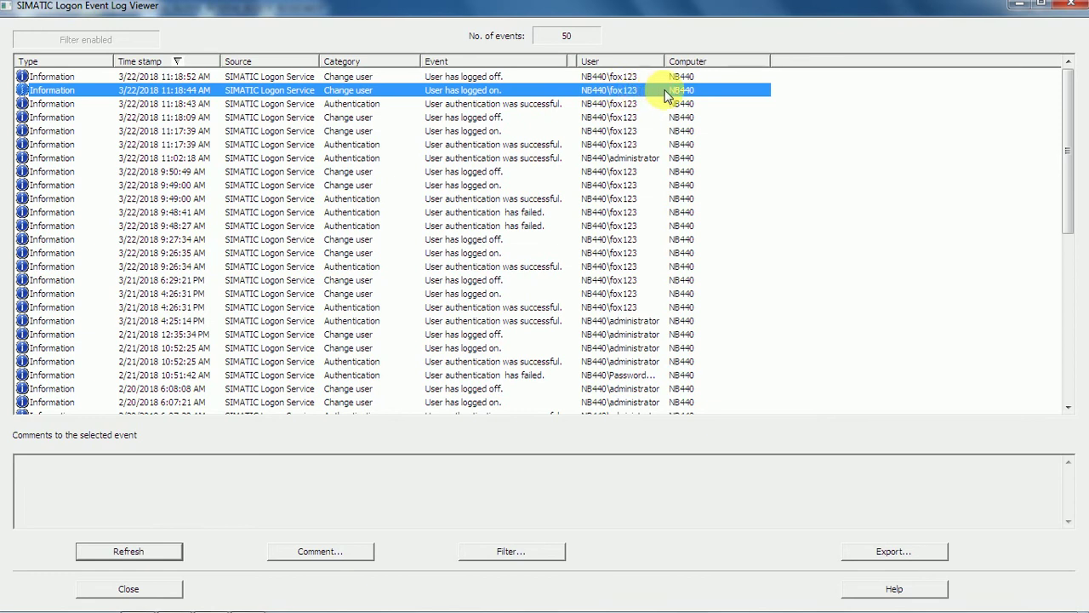
pyautogui.click(380, 76)
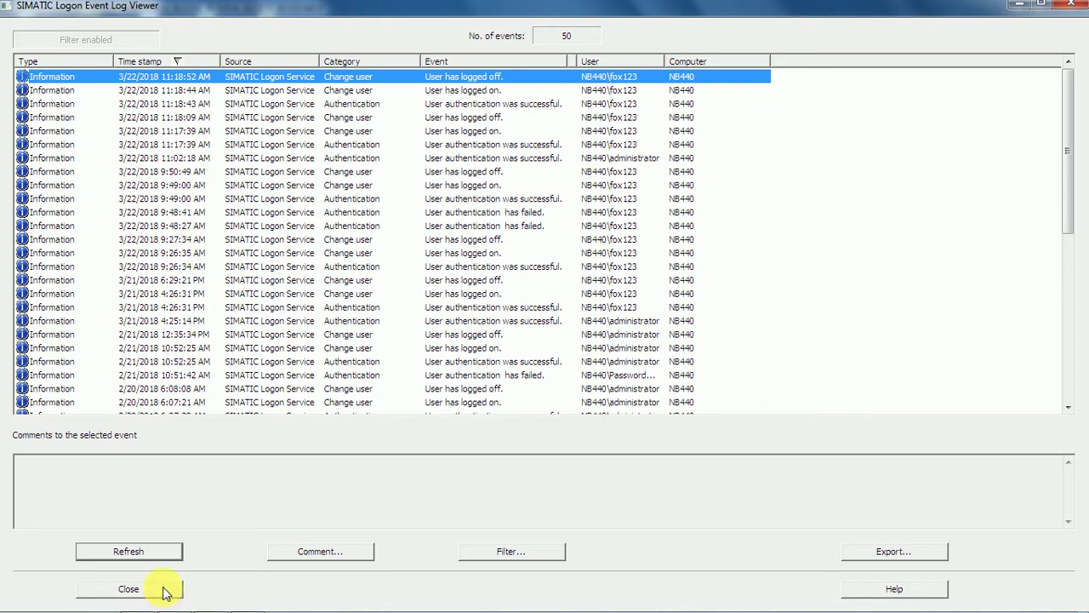
pyautogui.click(166, 593)
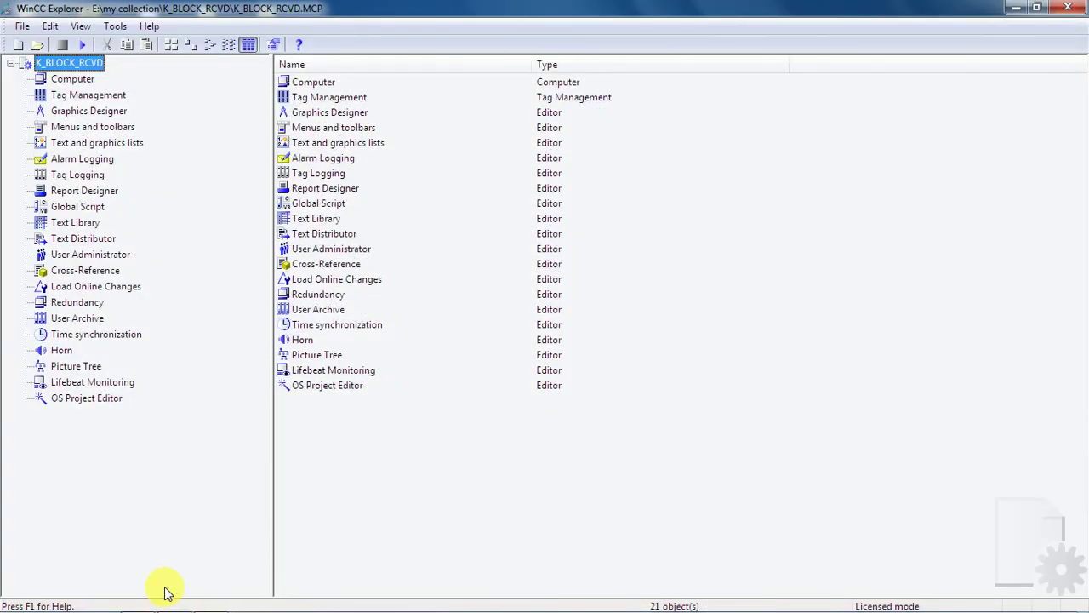
# Step: Exit WinCC Explorer with 'Close project when exiting' kept on for K_BLOCK_RCVD
pyautogui.click(25, 28)
pyautogui.click(47, 199)
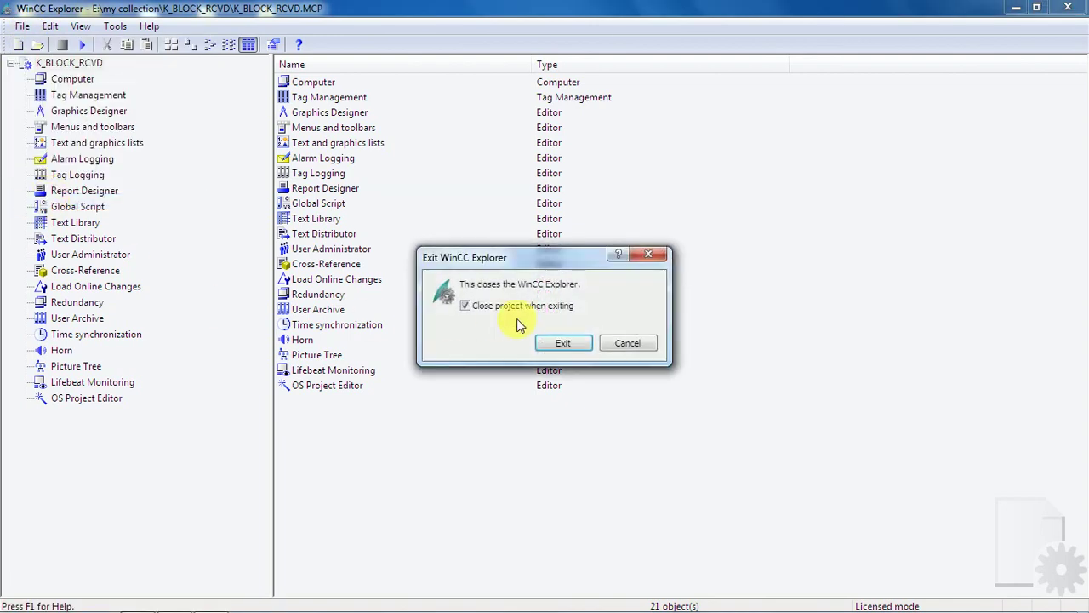
pyautogui.click(581, 343)
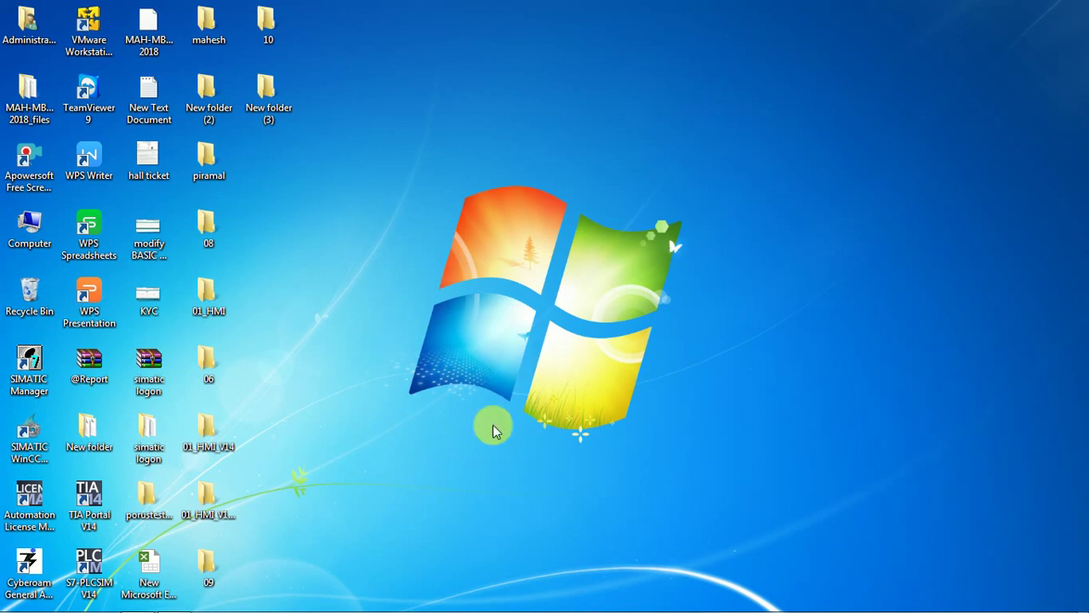
# Step: Add the line 'Thank you !' below 'let's see' on the desktop sticky note
pyautogui.moveTo(237, 610)
pyautogui.click(179, 602)
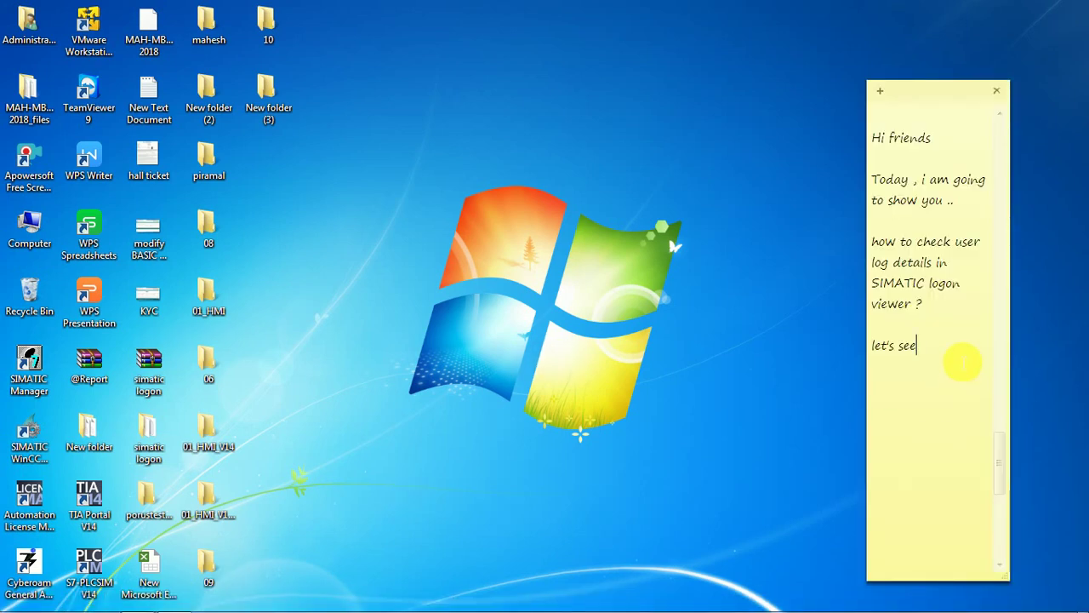
pyautogui.press('Return')
pyautogui.press('Return')
pyautogui.press('Return')
pyautogui.write('T')
pyautogui.press('capslock')
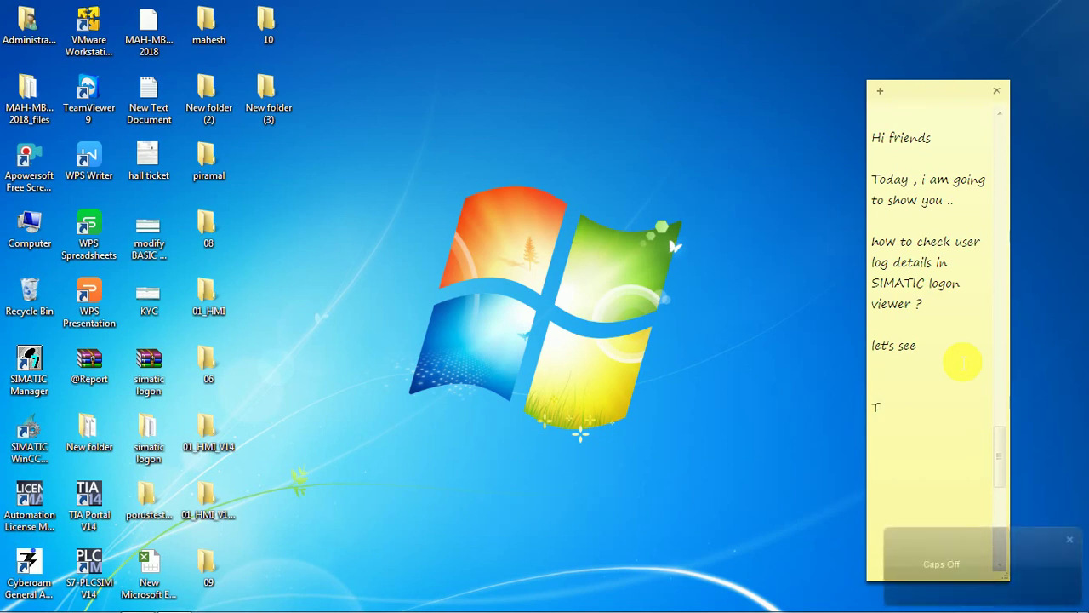
pyautogui.write('h')
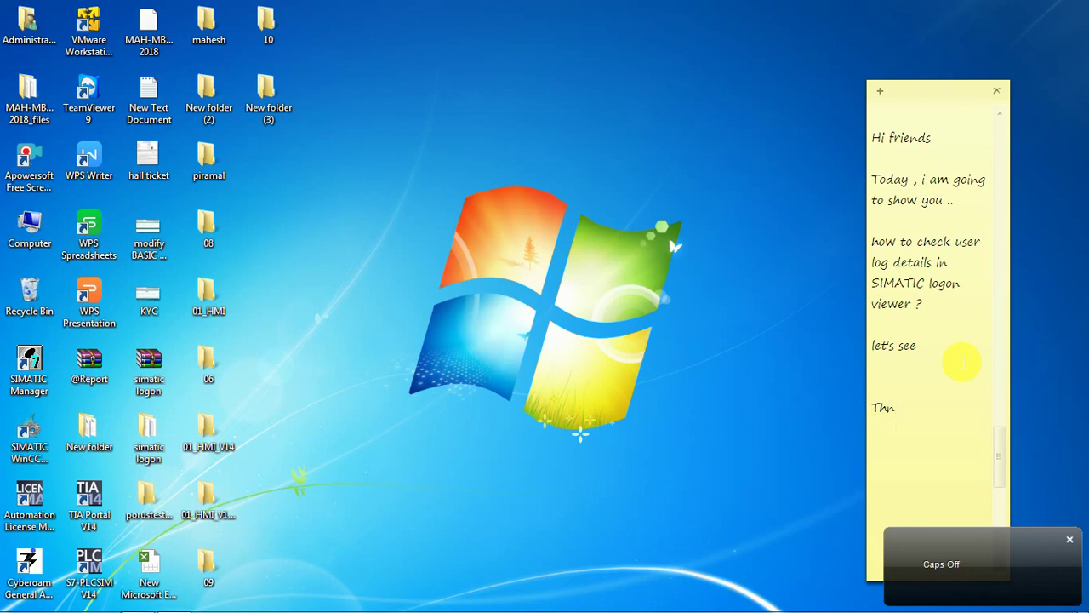
pyautogui.write('ank you')
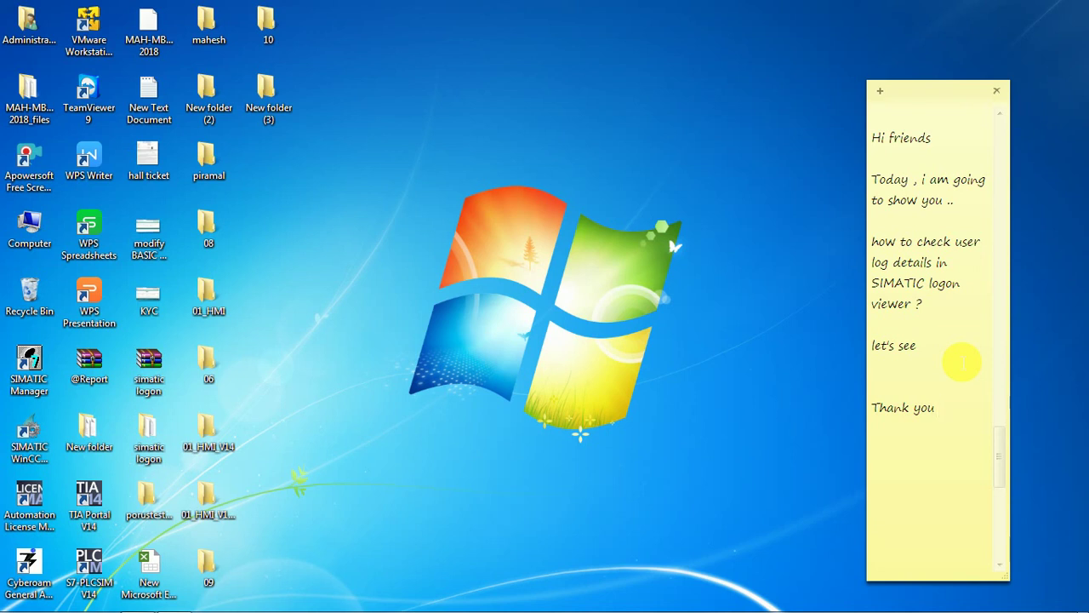
pyautogui.write('!')
pyautogui.moveTo(370, 605)
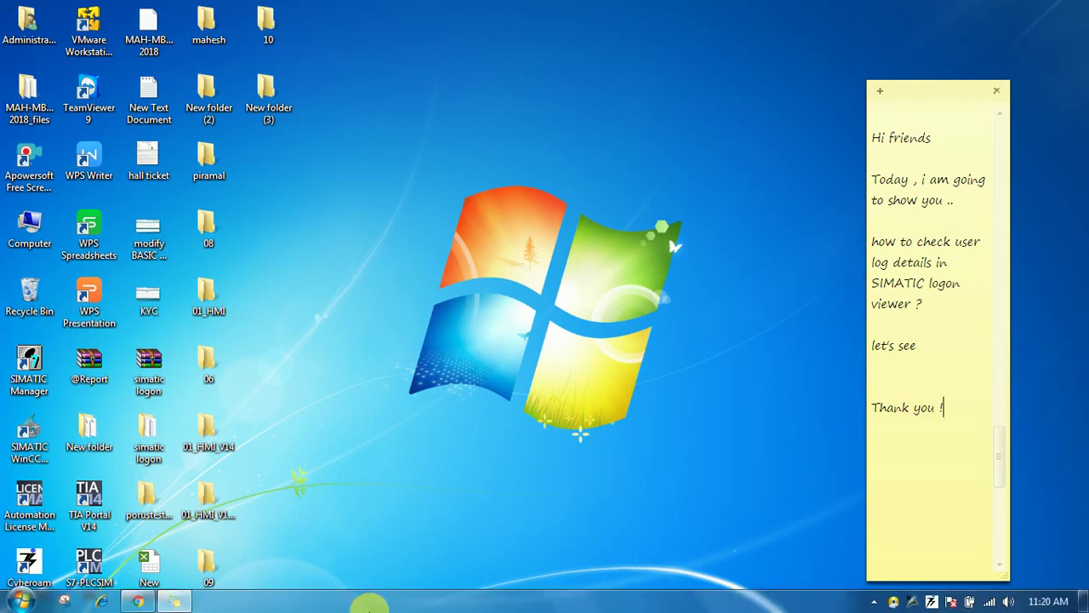
pyautogui.press('Return')
pyautogui.press('Return')
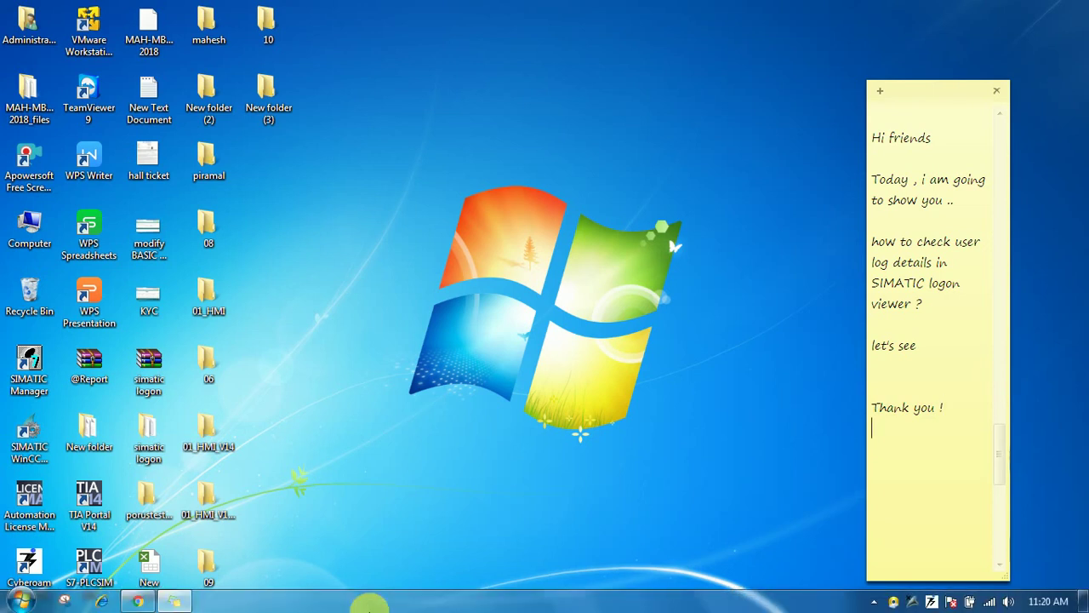